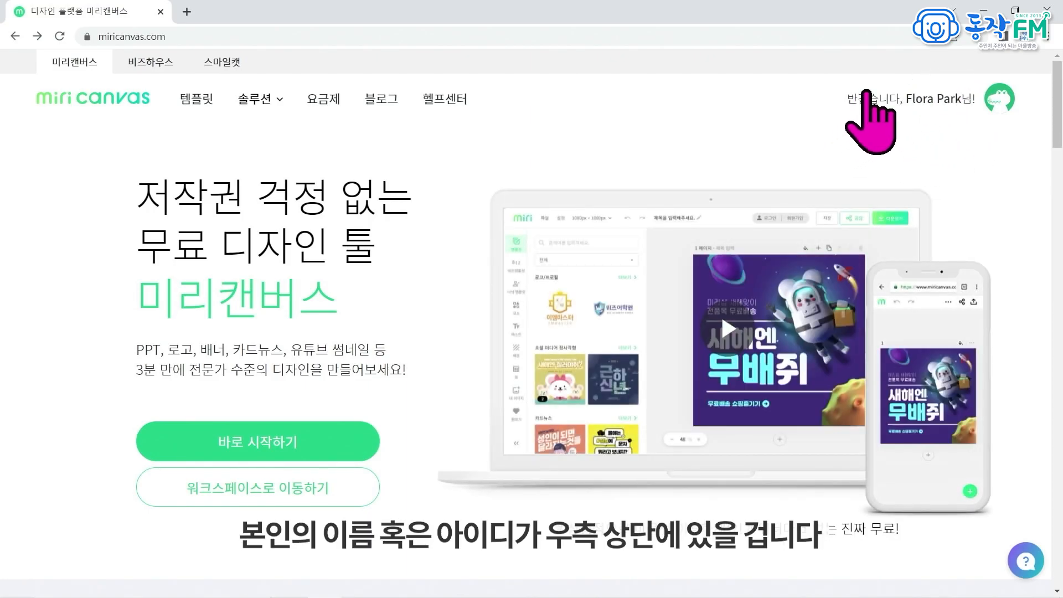
- Go to the workspace and create a new blank design in the 소셜 미디어 정사각형 size (1080 px × 1080 px)
left_click(939, 100)
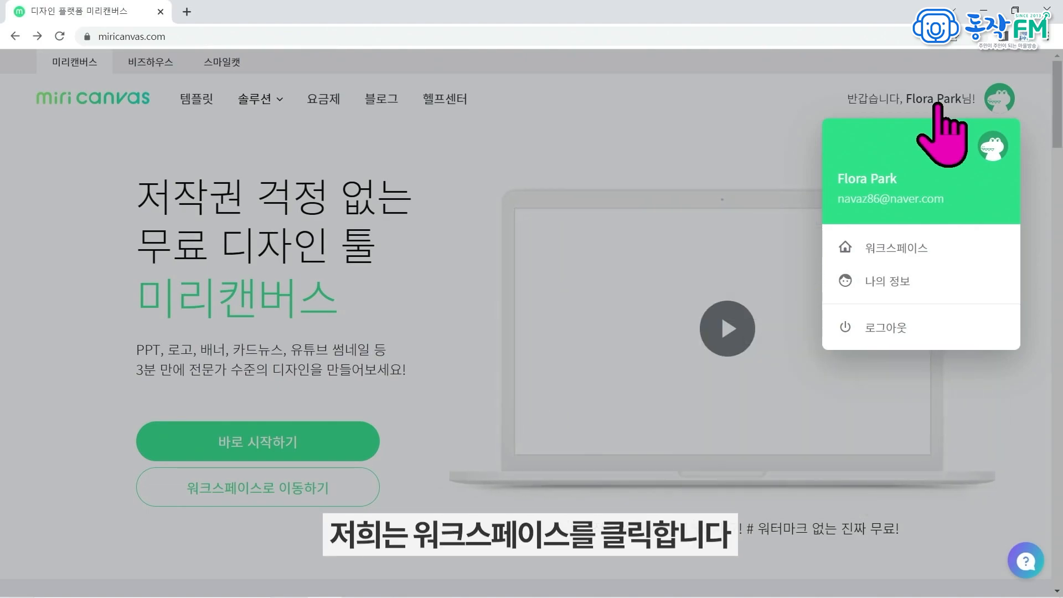
left_click(911, 250)
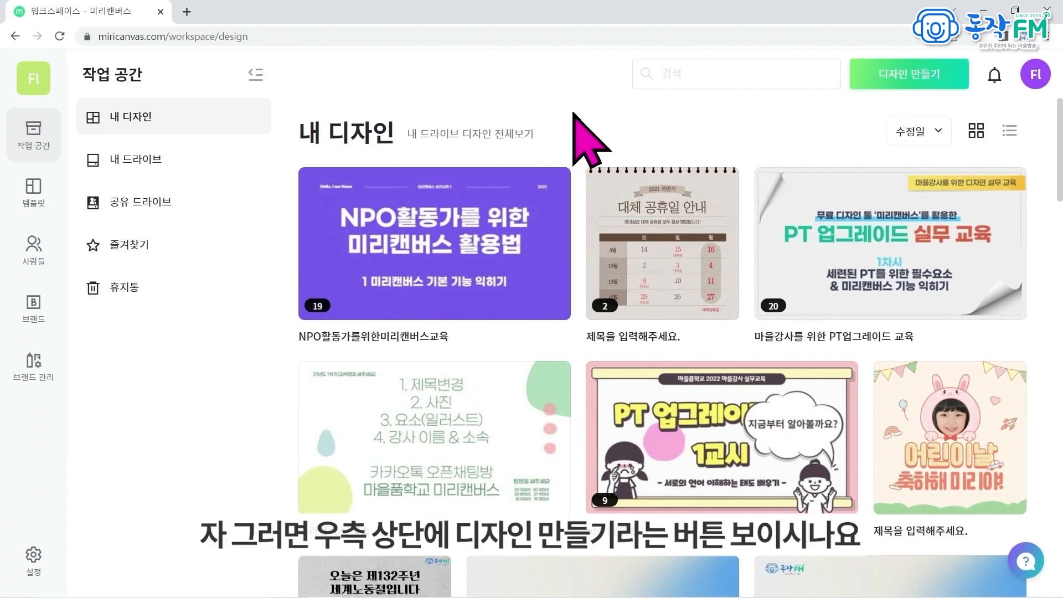
left_click(912, 83)
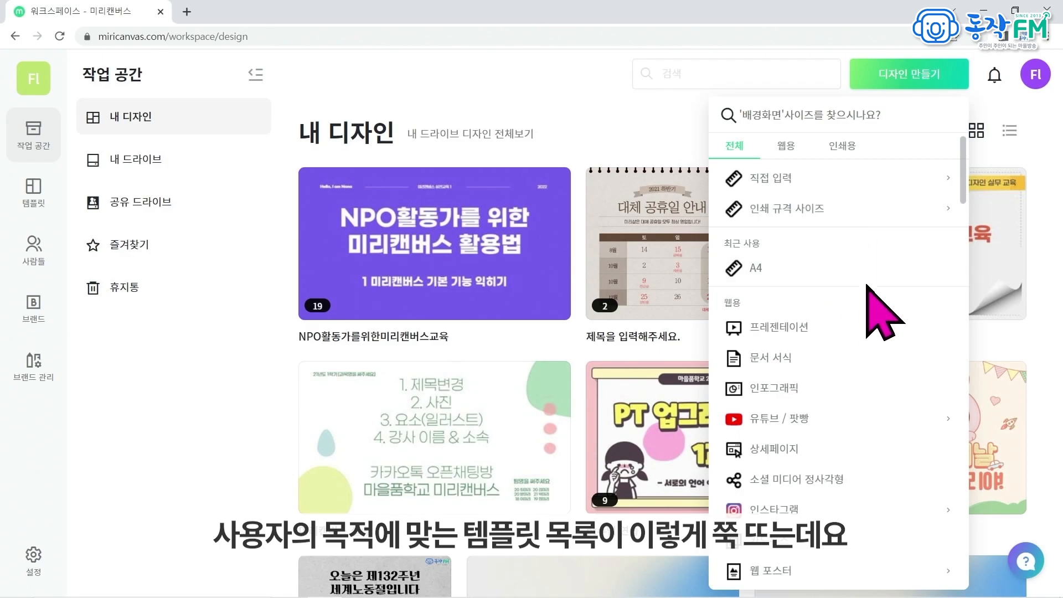
scroll(875, 283, "down", 1)
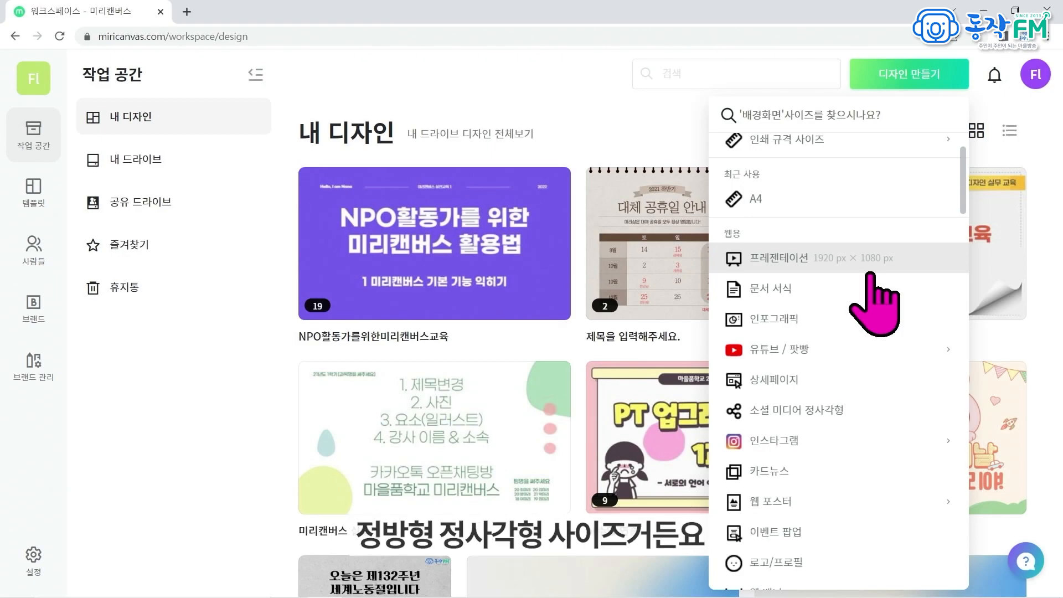
scroll(858, 321, "down", 1)
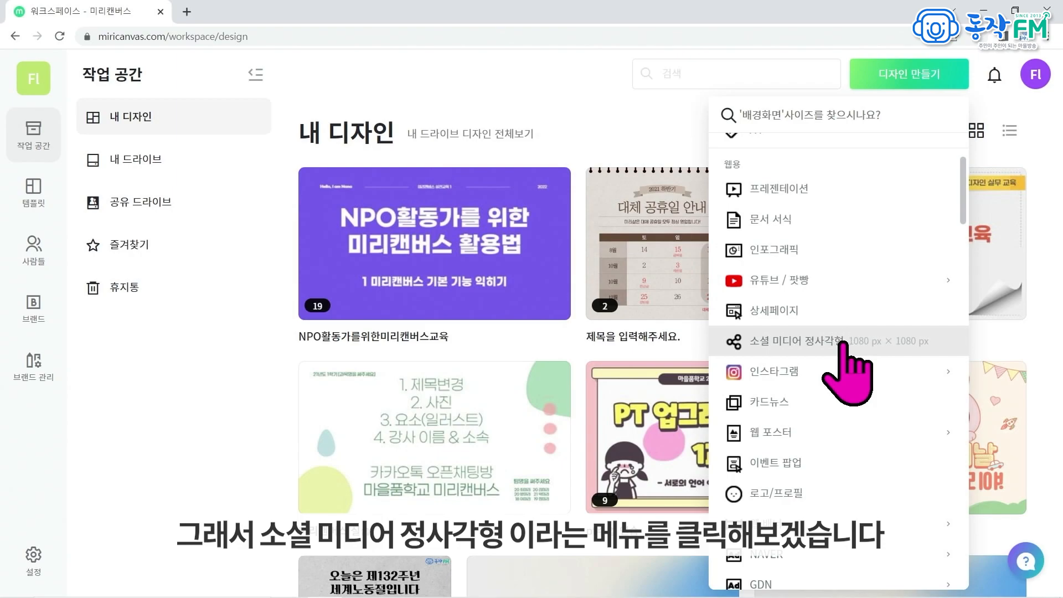
left_click(842, 346)
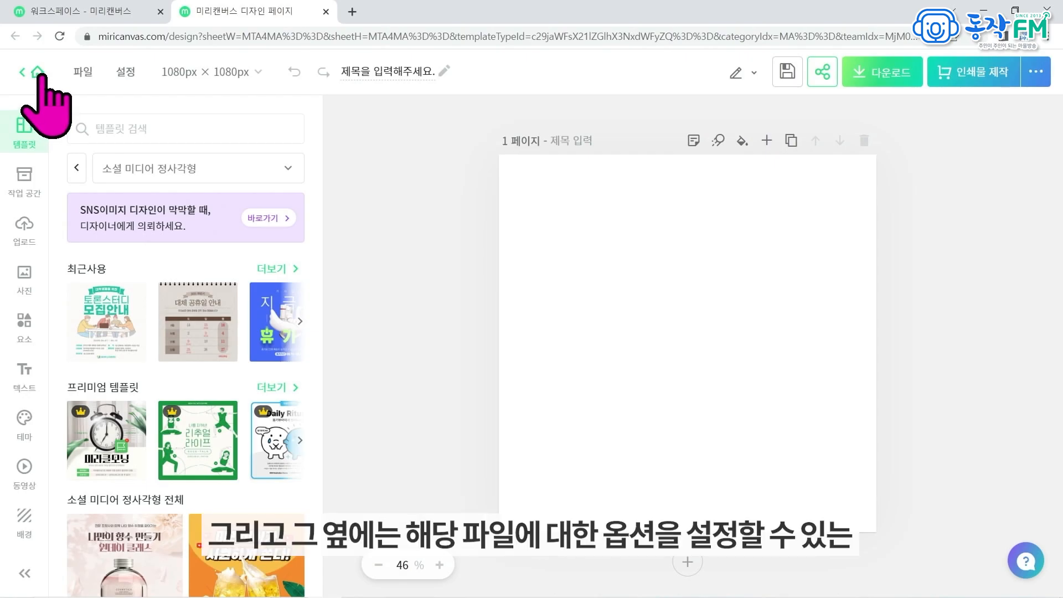
- Look through the design's file options and the editor settings
left_click(83, 72)
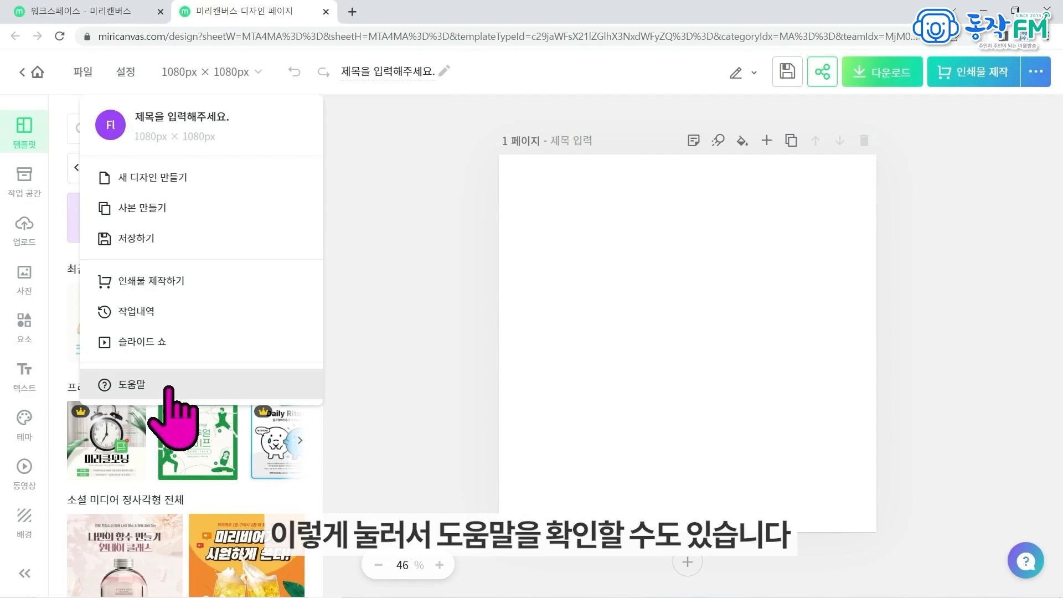
left_click(128, 72)
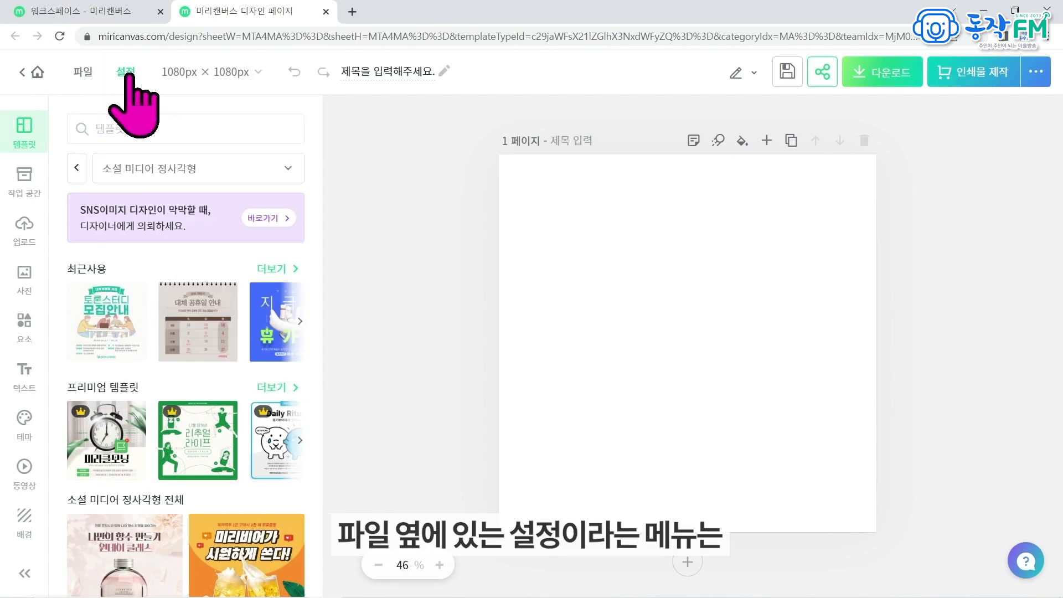
left_click(126, 72)
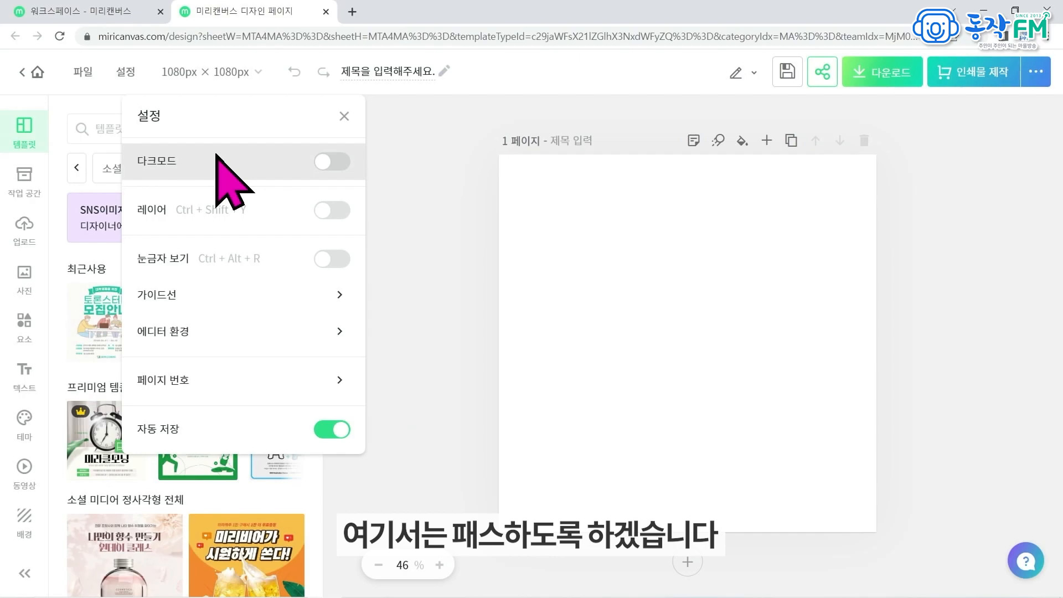
left_click(454, 216)
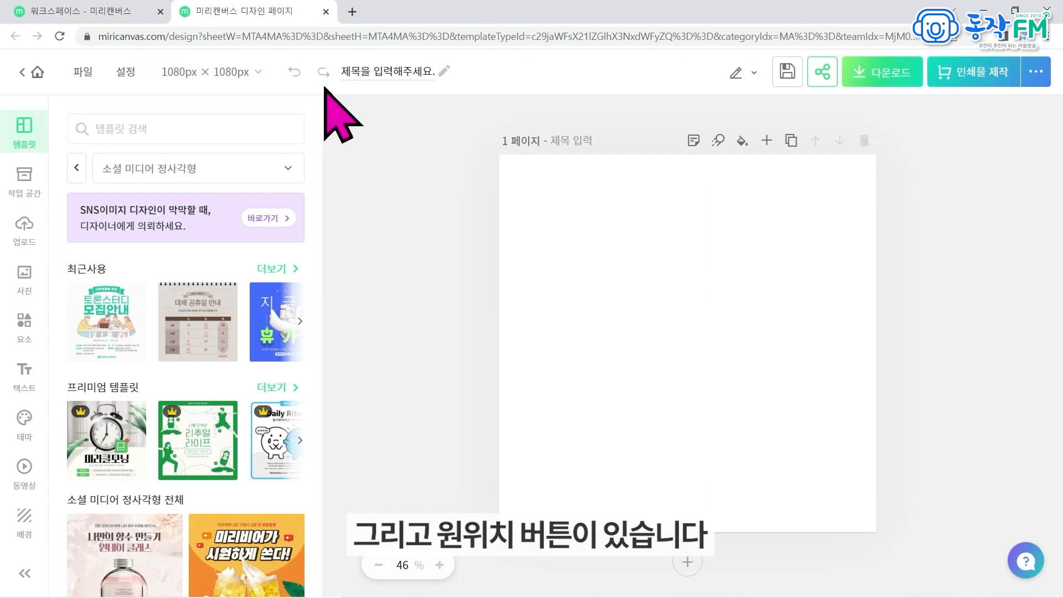
- Rename the design as 웹포스터 만들기
left_click(399, 74)
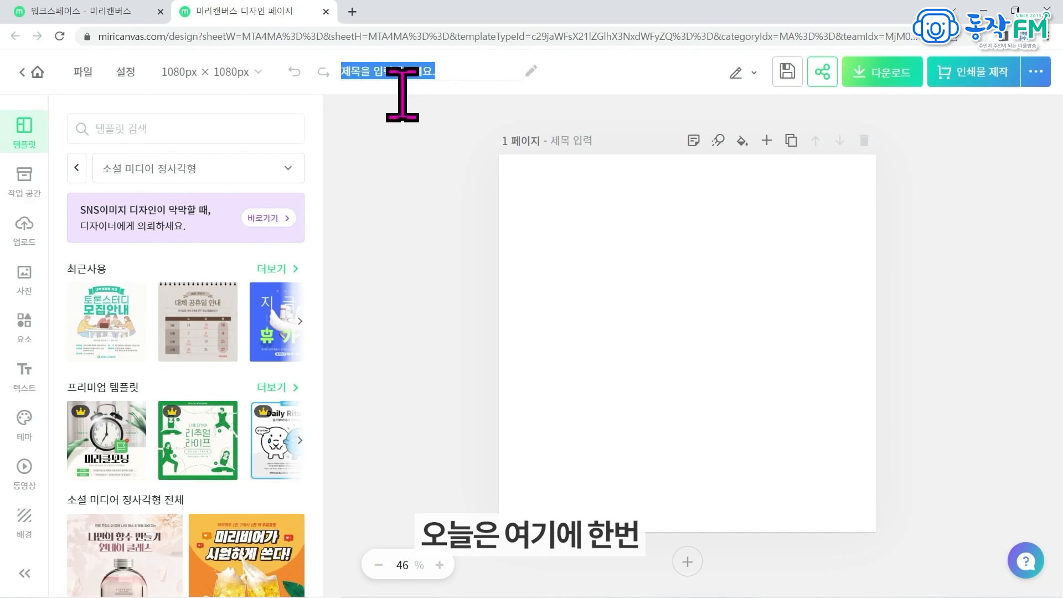
type("웨ㅂ포스터")
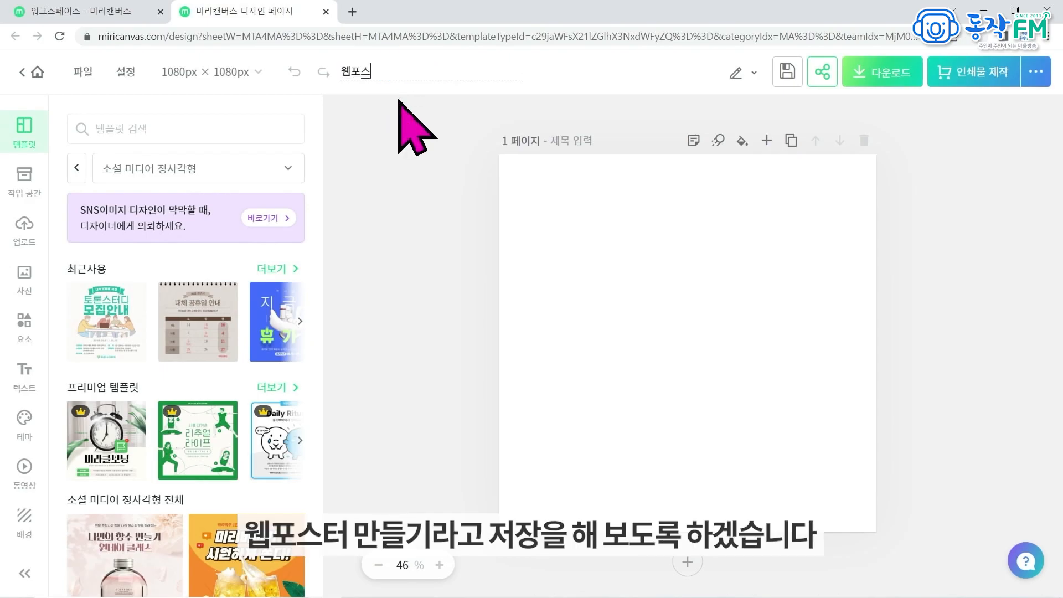
type(" 만들기")
key("Return")
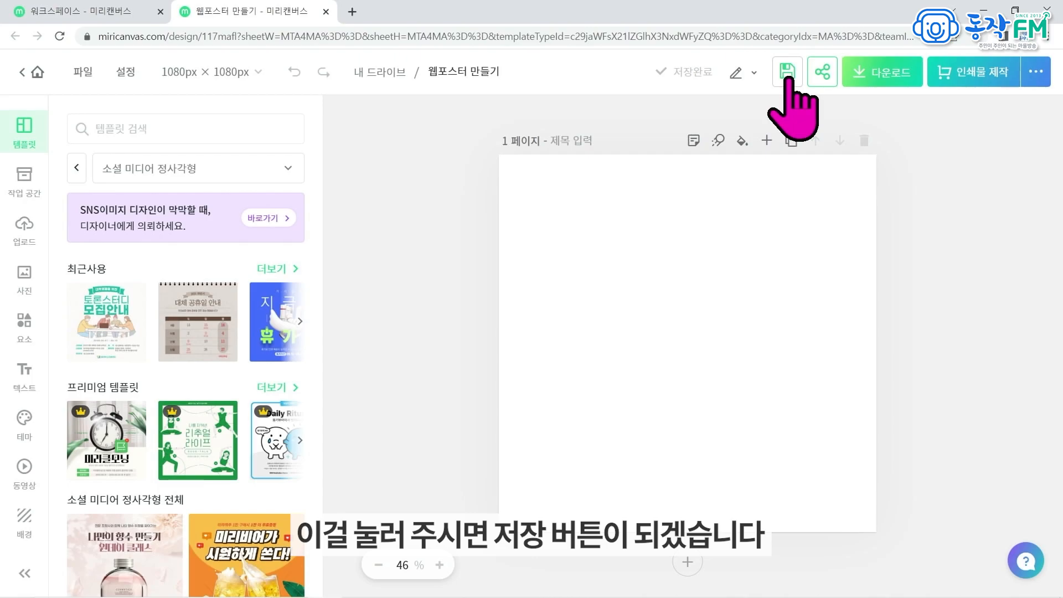
- Make the design document public for web sharing and view the detailed publishing options
left_click(822, 71)
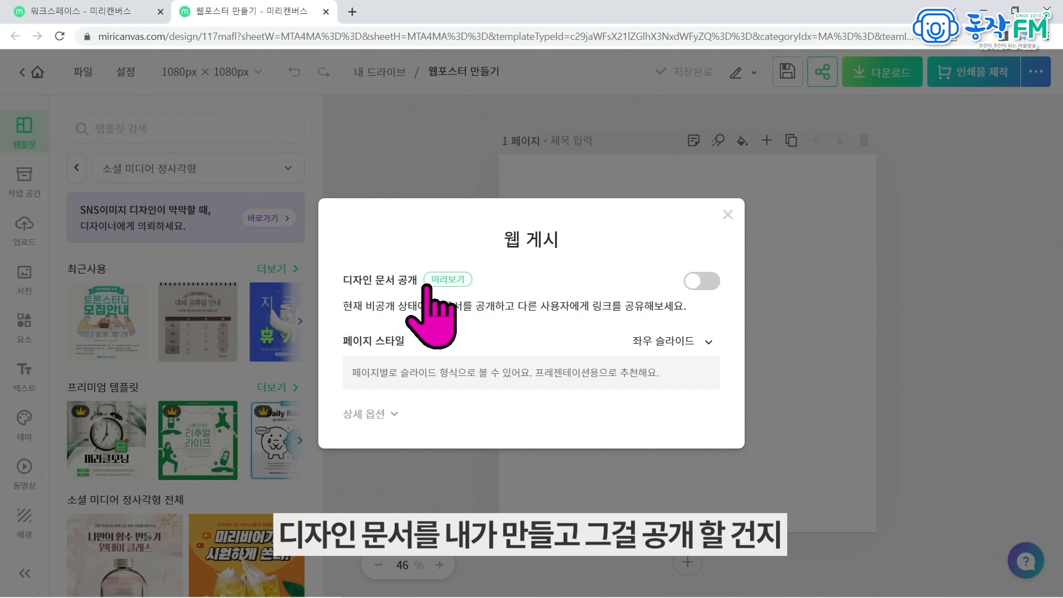
left_click(708, 281)
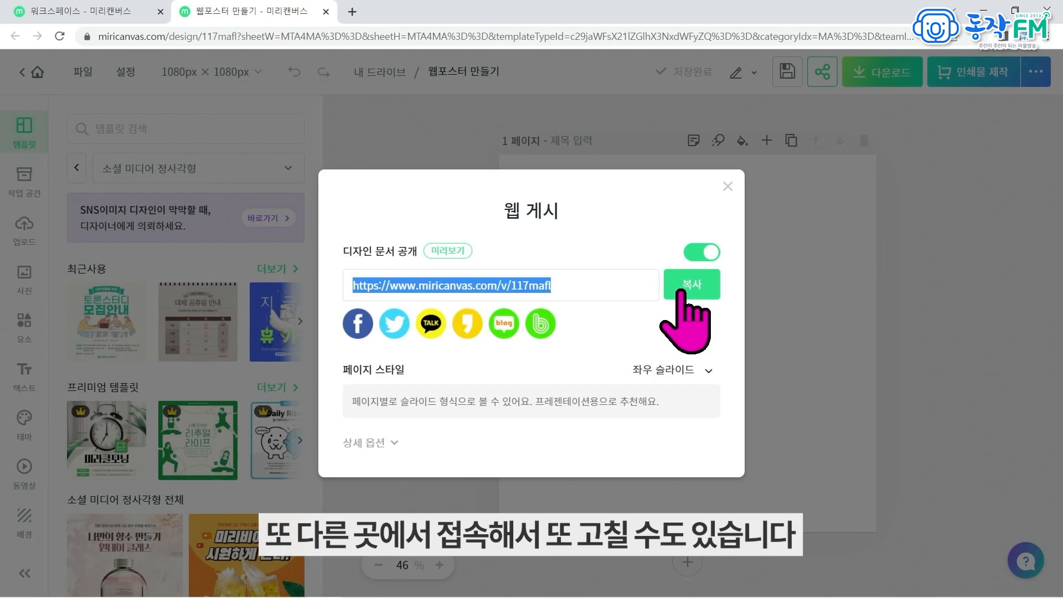
left_click(372, 443)
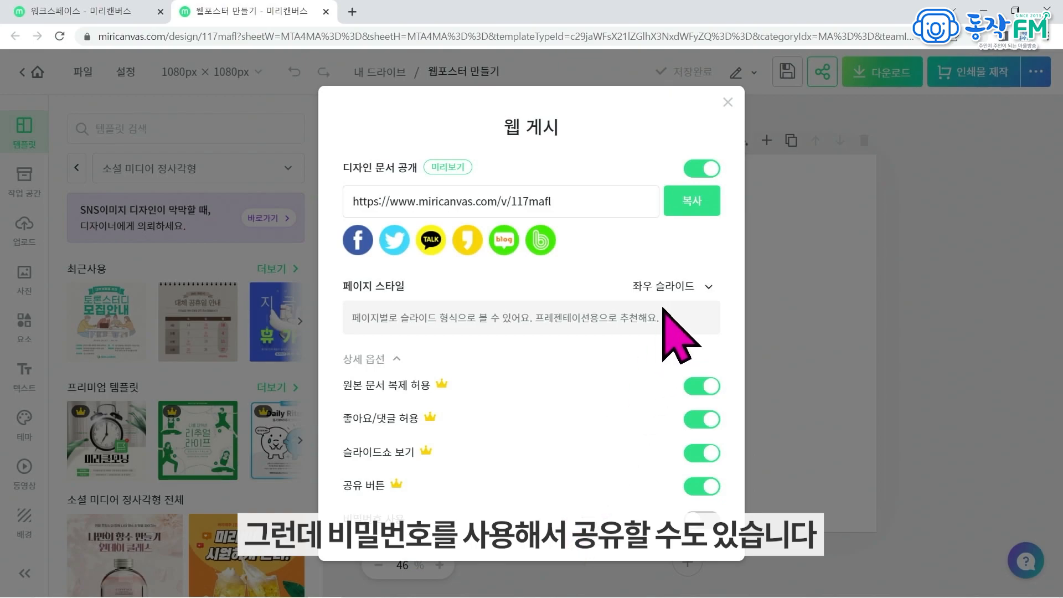
left_click(728, 102)
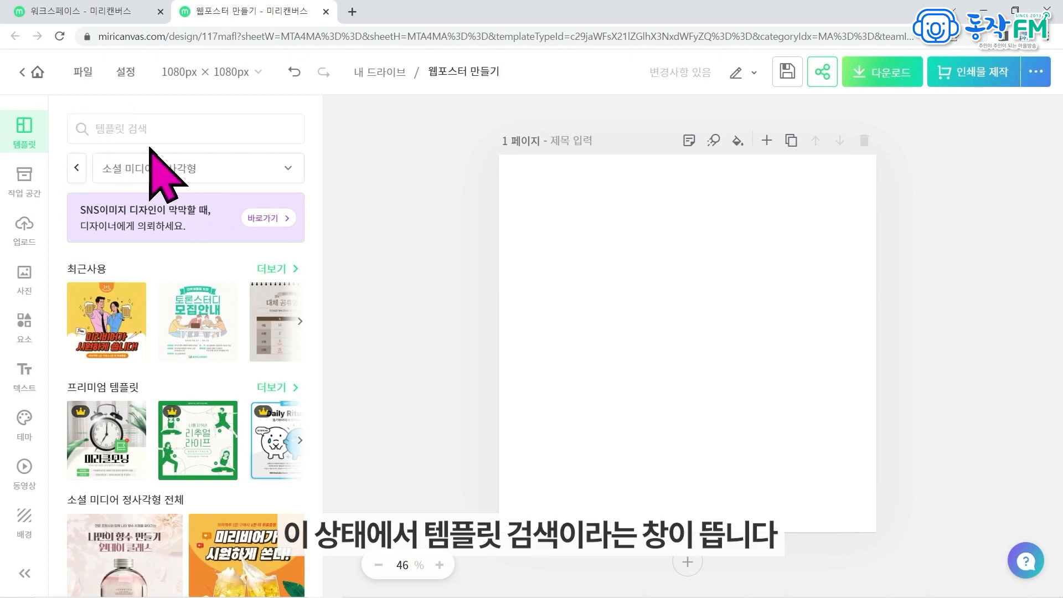
- Search the square social media templates for 여름 and apply the 오디효능 template to the blank page
type("여름")
key("Return")
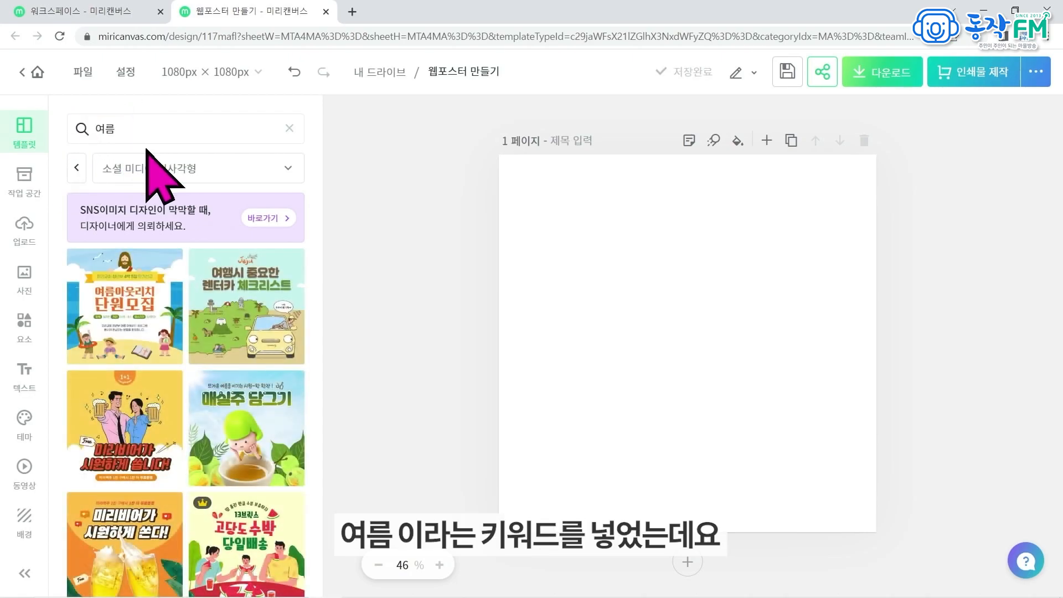
scroll(255, 283, "down", 2)
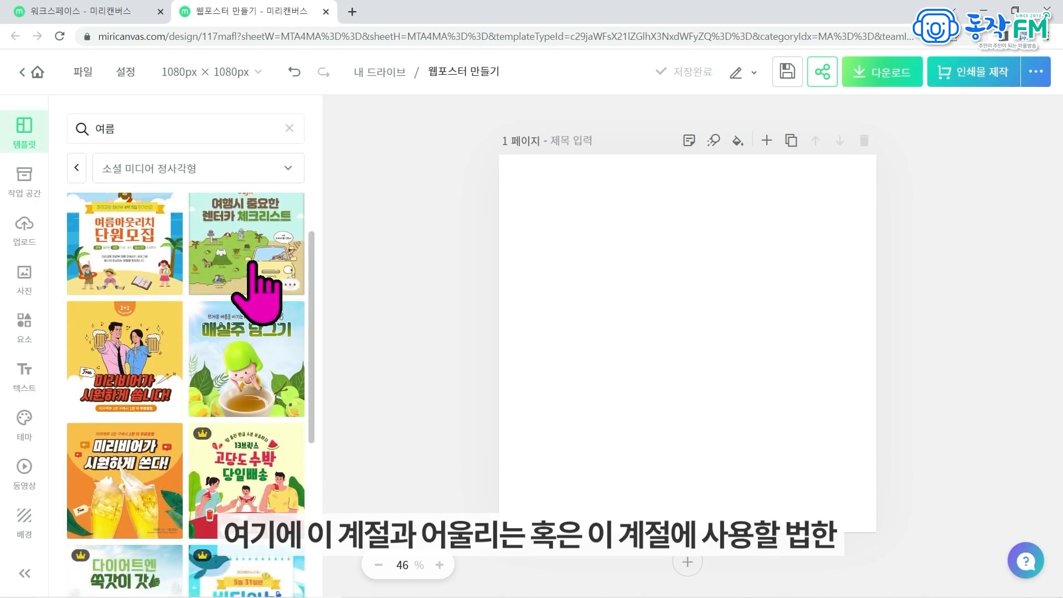
scroll(254, 265, "down", 5)
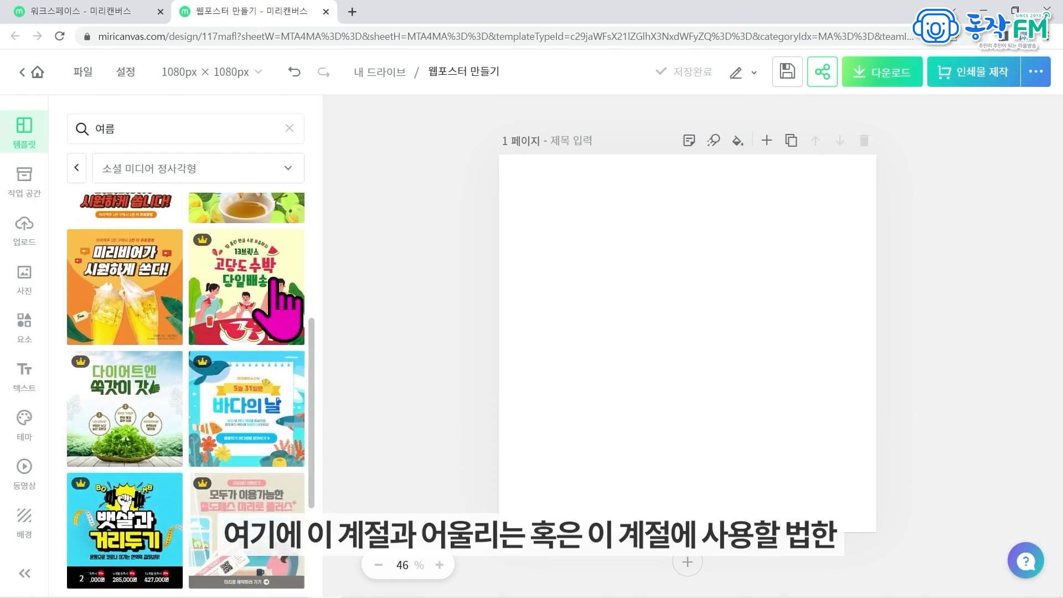
scroll(268, 285, "down", 6)
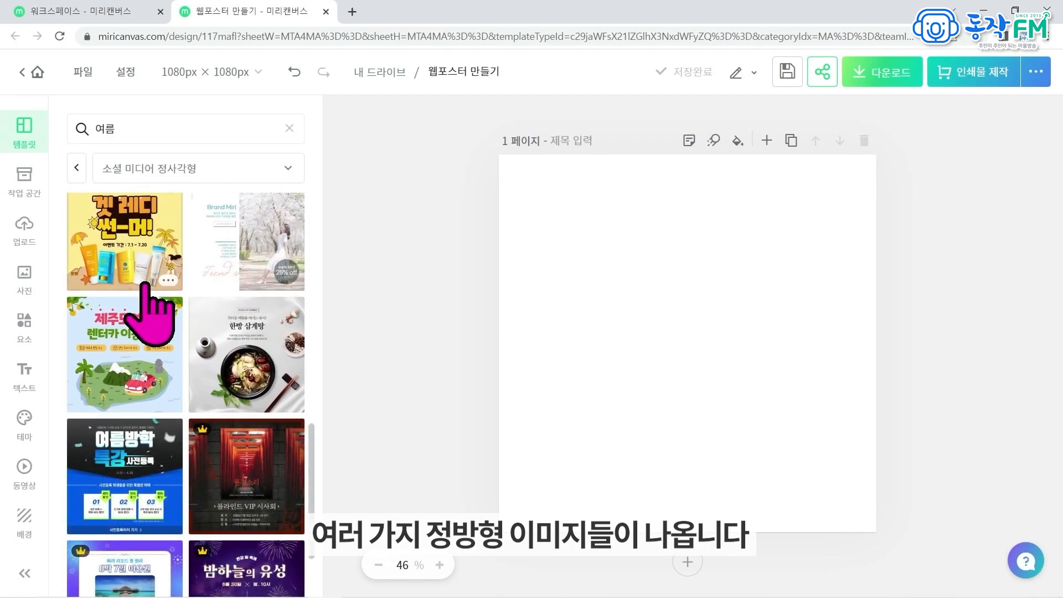
scroll(145, 283, "down", 2)
scroll(273, 280, "down", 5)
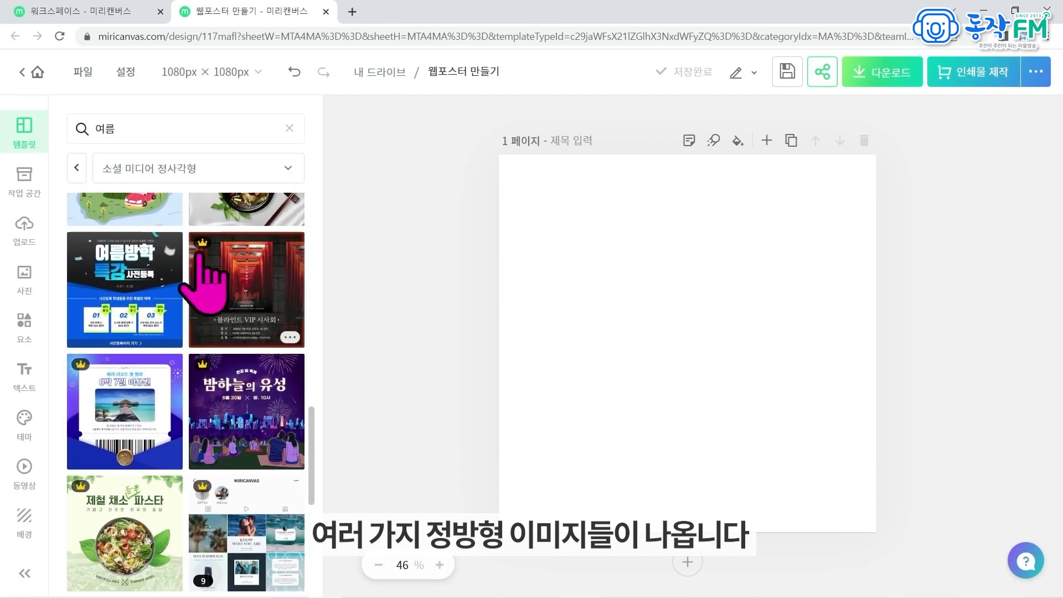
scroll(218, 333, "down", 3)
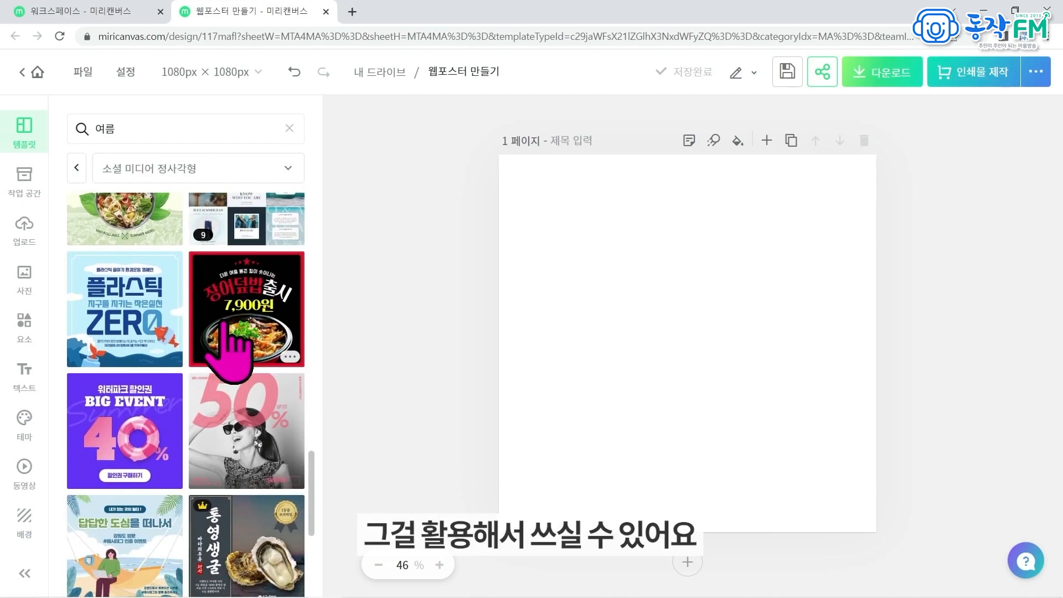
scroll(225, 324, "down", 3)
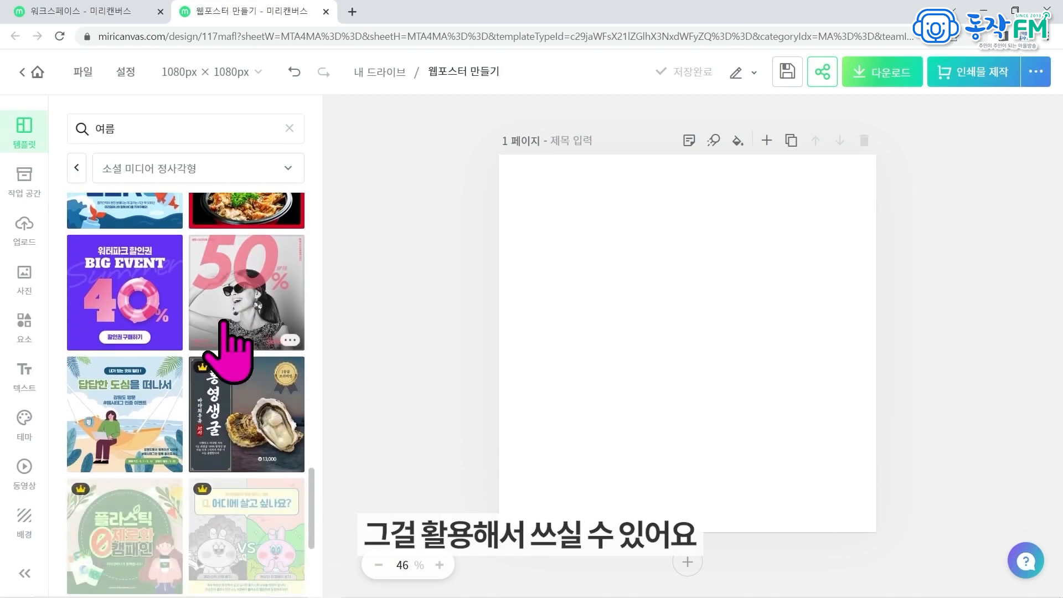
scroll(295, 283, "down", 3)
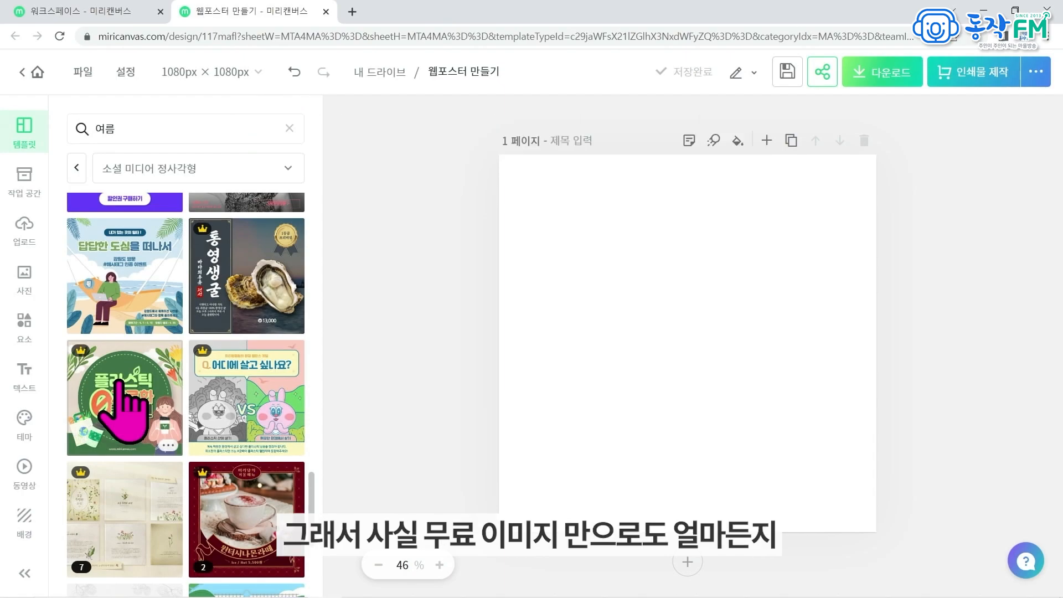
scroll(222, 379, "down", 5)
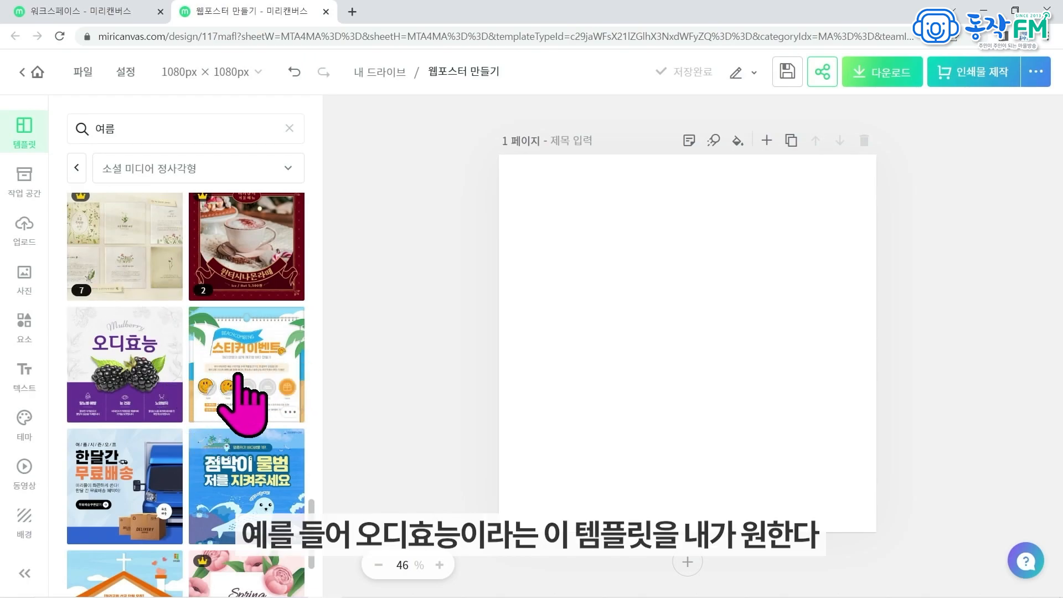
left_click(120, 348)
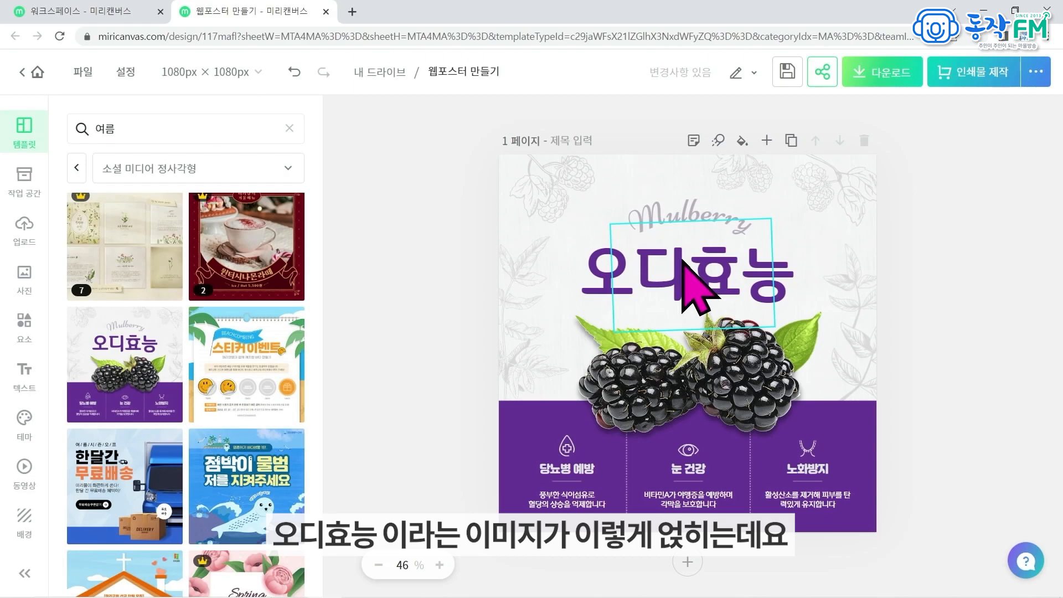
- Delete the blackberry photo from the middle of the page
left_click(754, 376)
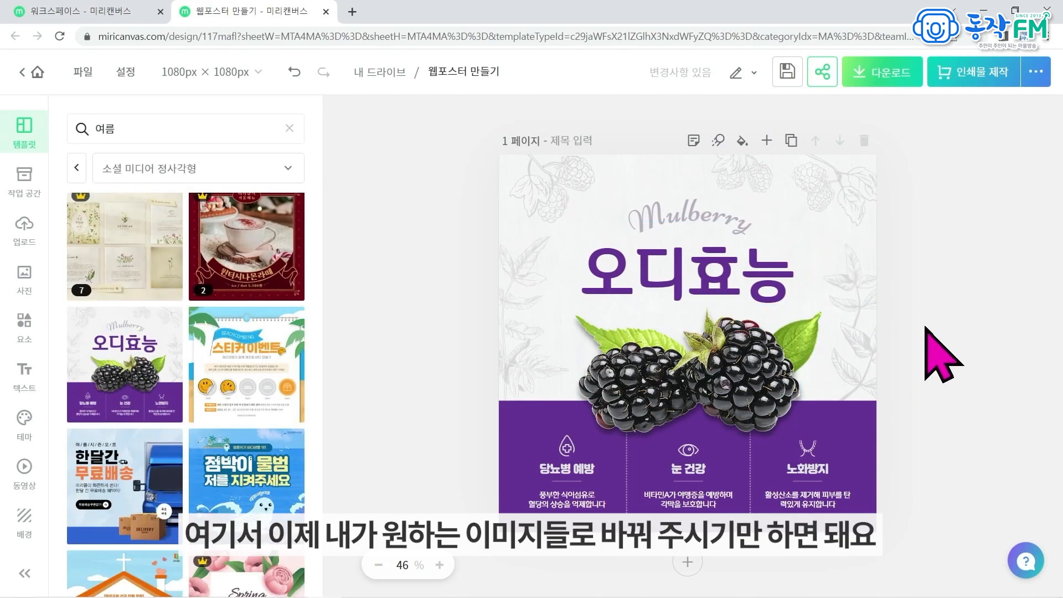
left_click(754, 379)
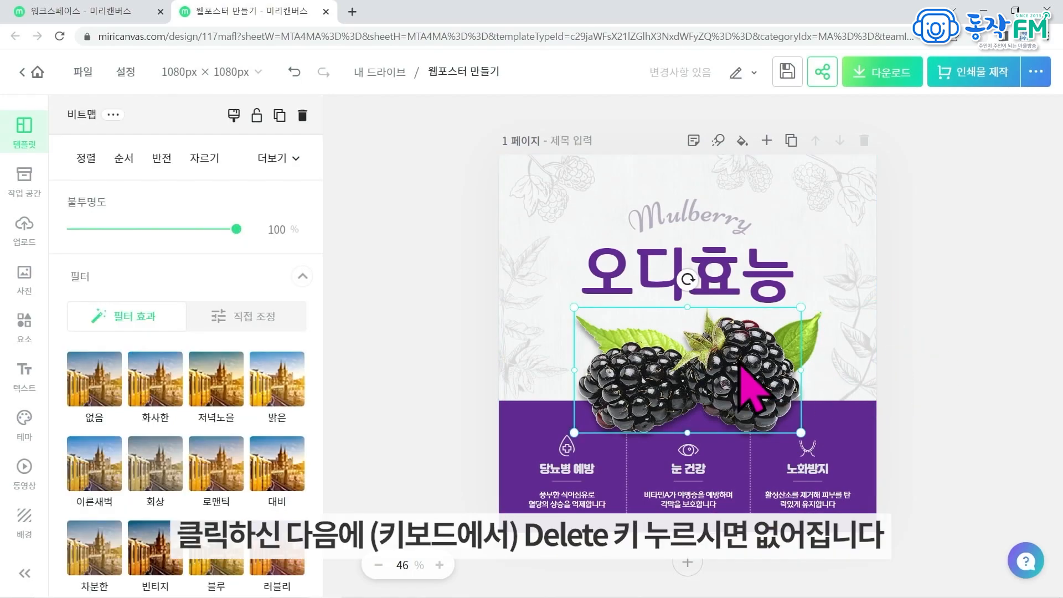
key("Delete")
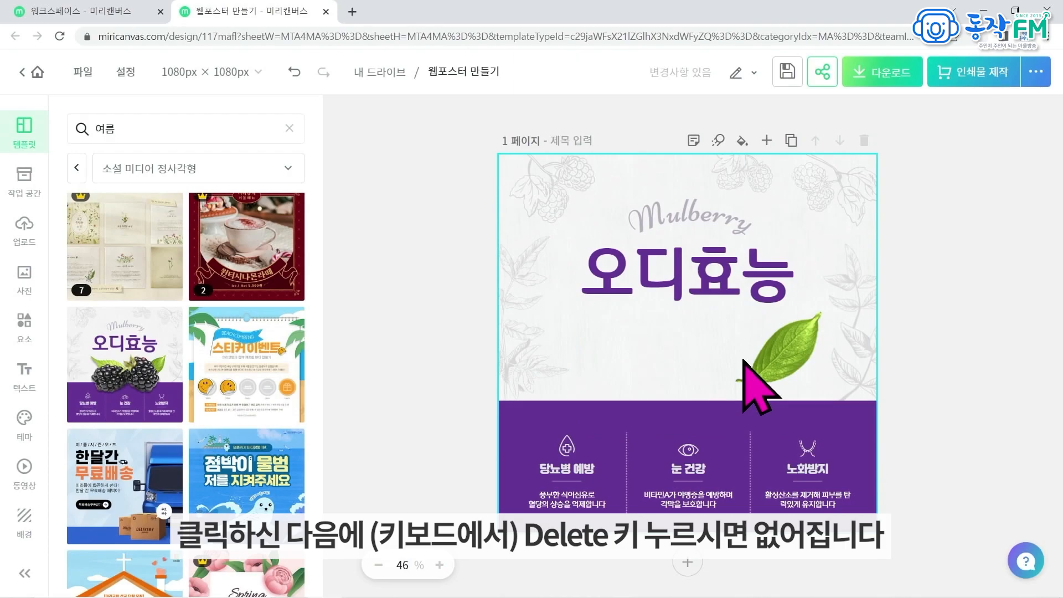
- Delete the remaining green leaf image below the 오디효능 title
left_click(764, 368)
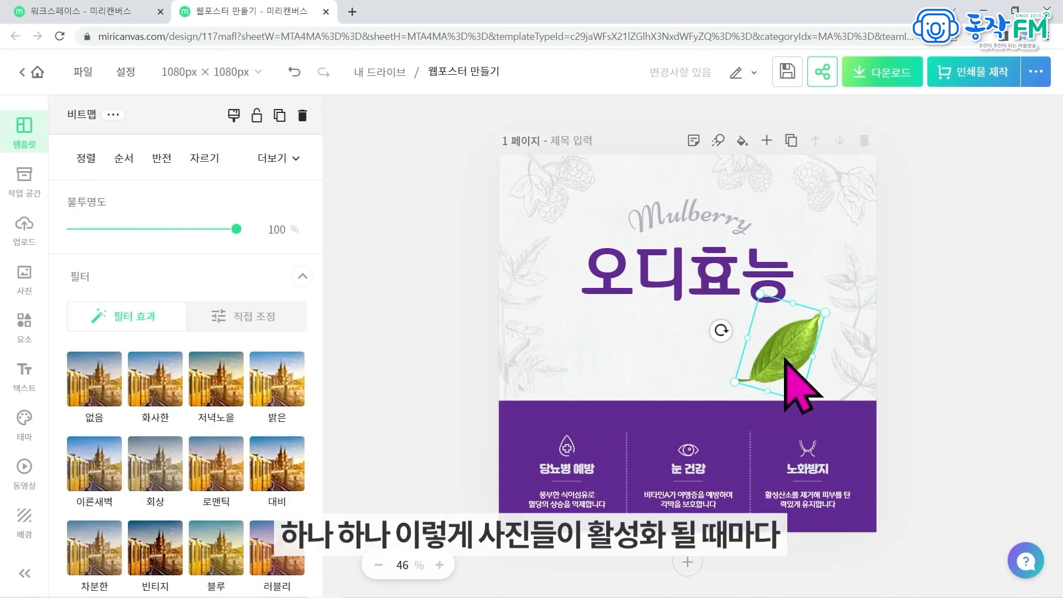
left_click(728, 281)
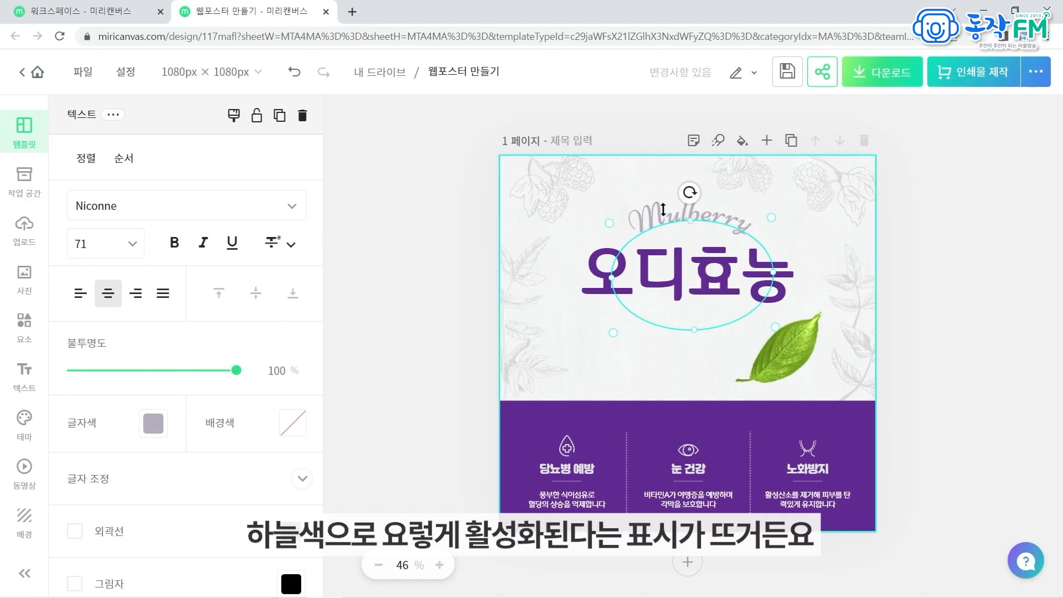
left_click(793, 357)
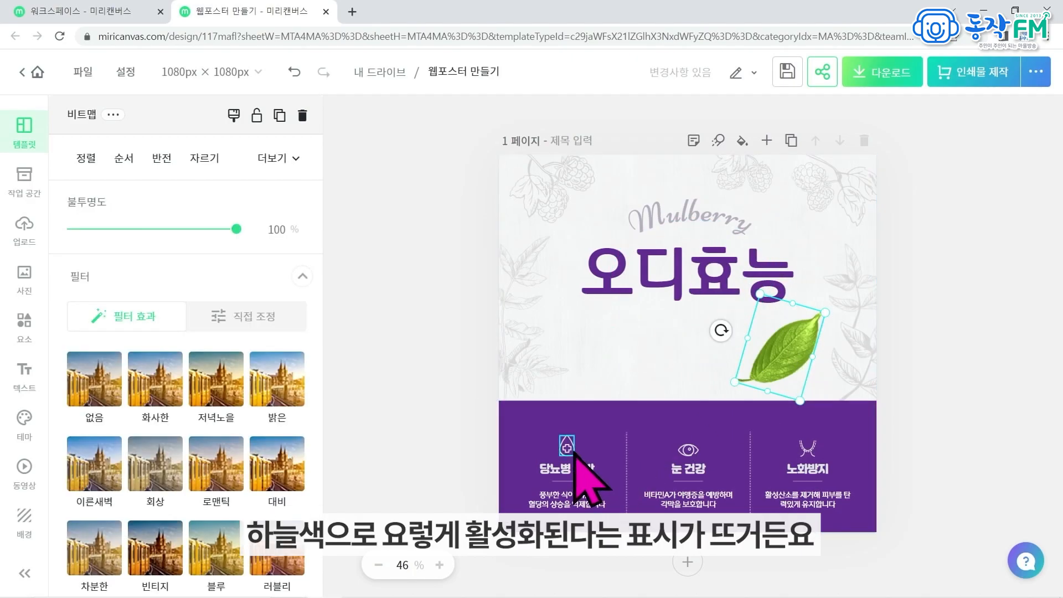
left_click(567, 443)
left_click(803, 353)
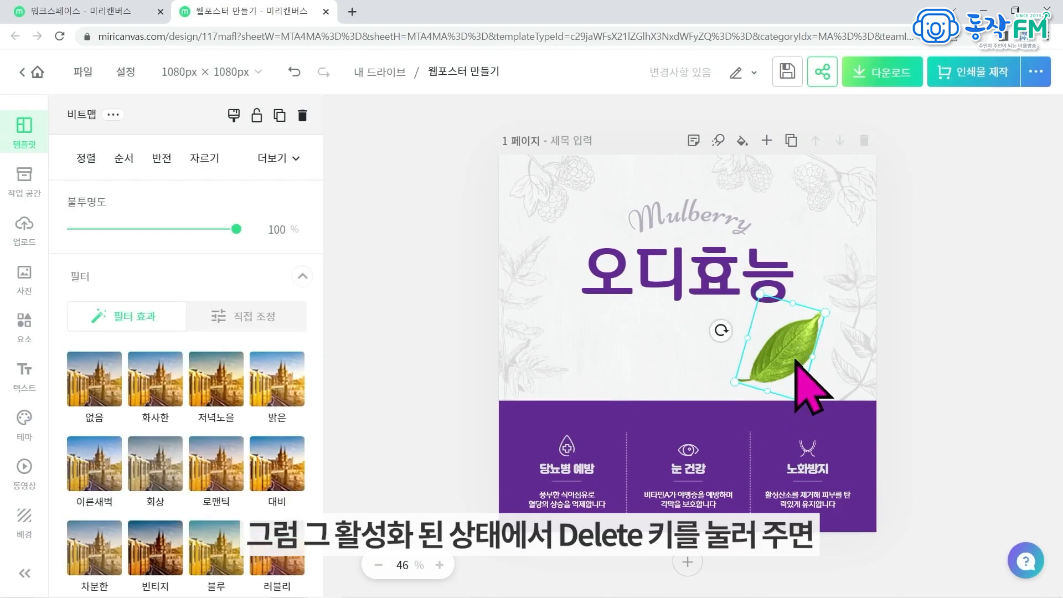
key("Delete")
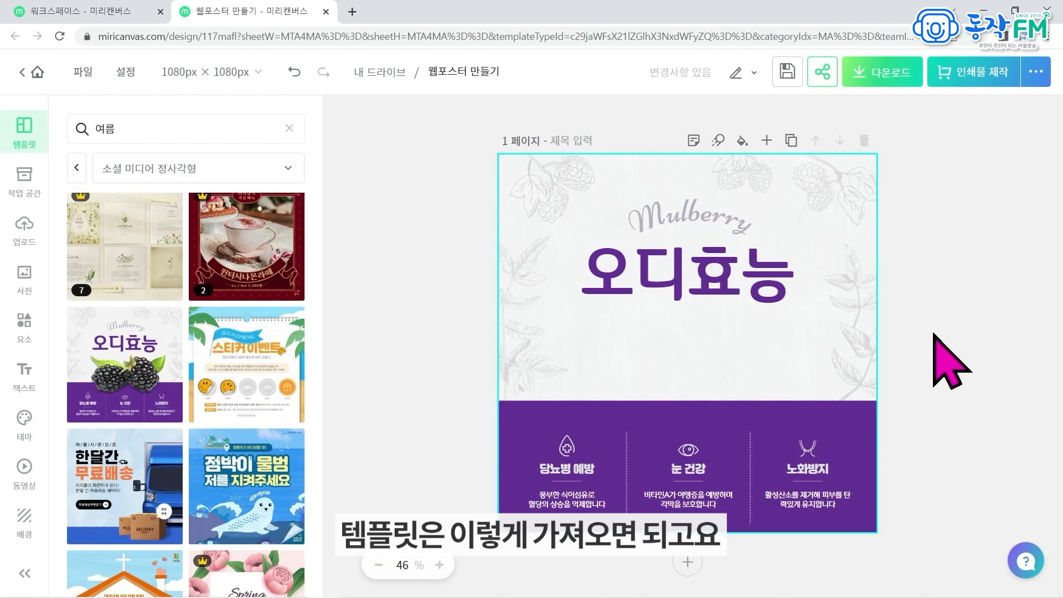
- View the workspace sections and browse the previously saved designs under 내 디자인
left_click(22, 191)
left_click(117, 166)
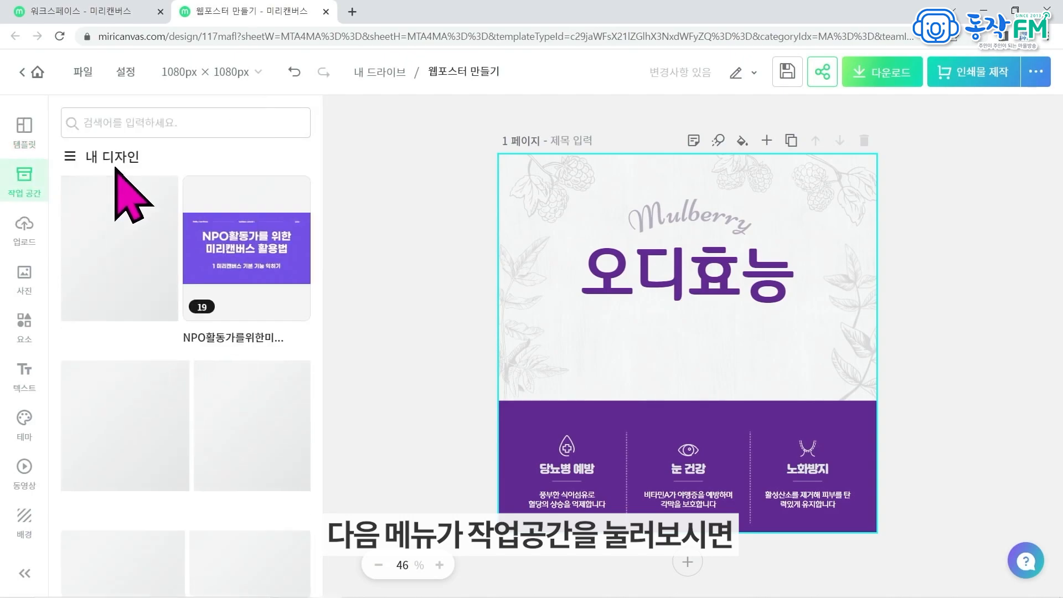
left_click(34, 190)
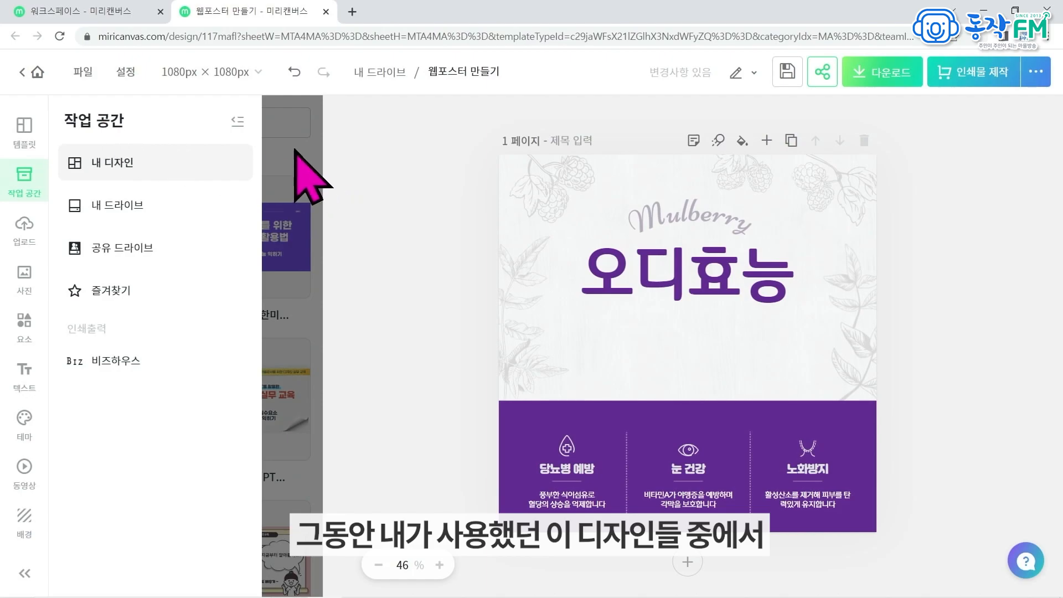
left_click(304, 178)
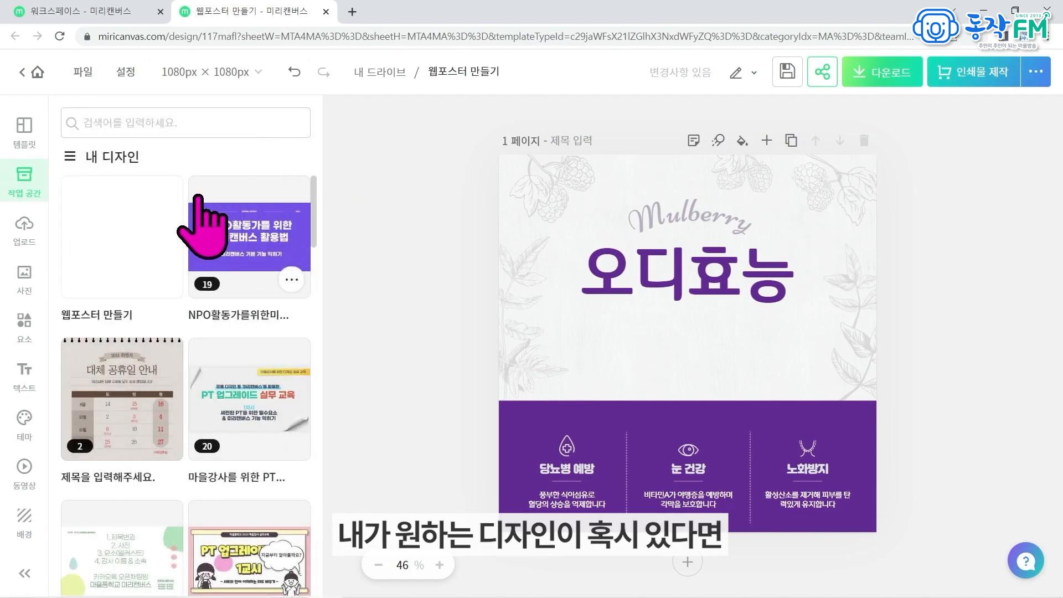
scroll(166, 237, "down", 3)
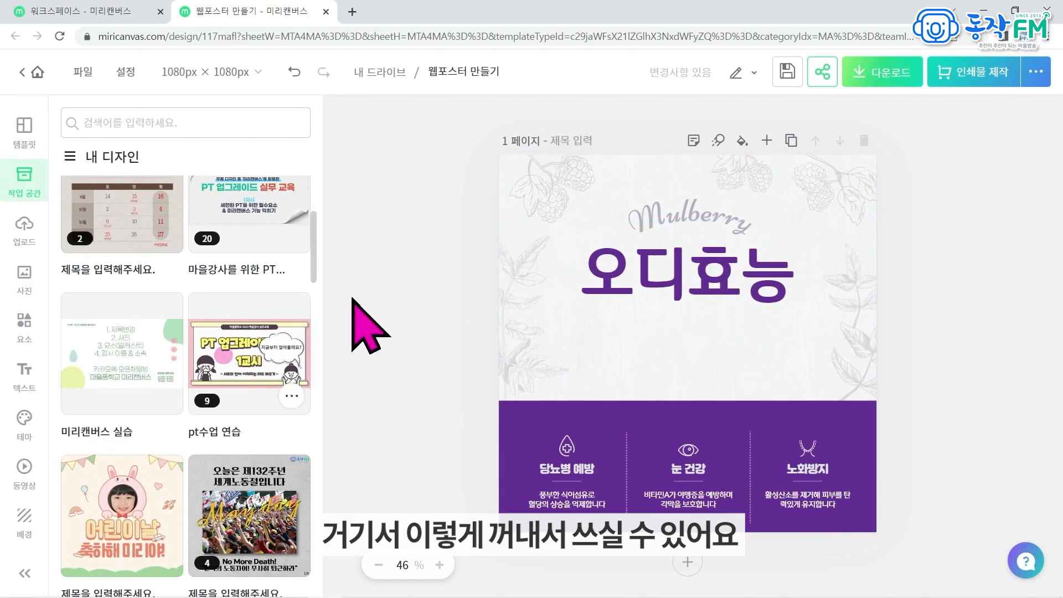
- Open the file chooser for uploading own images and look through the 다운로드 and 바탕 화면 folders
left_click(36, 228)
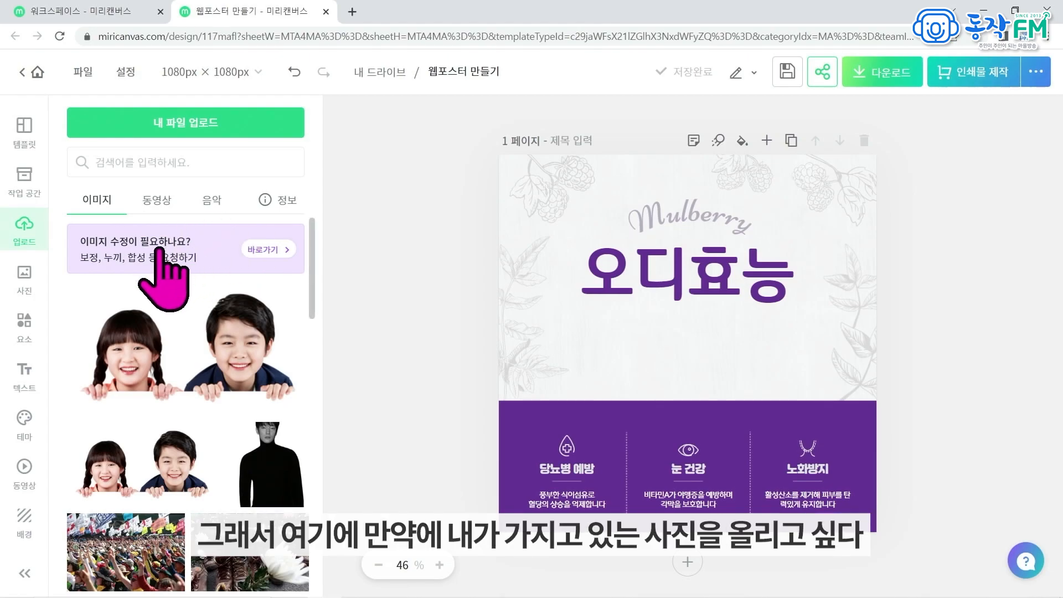
left_click(189, 133)
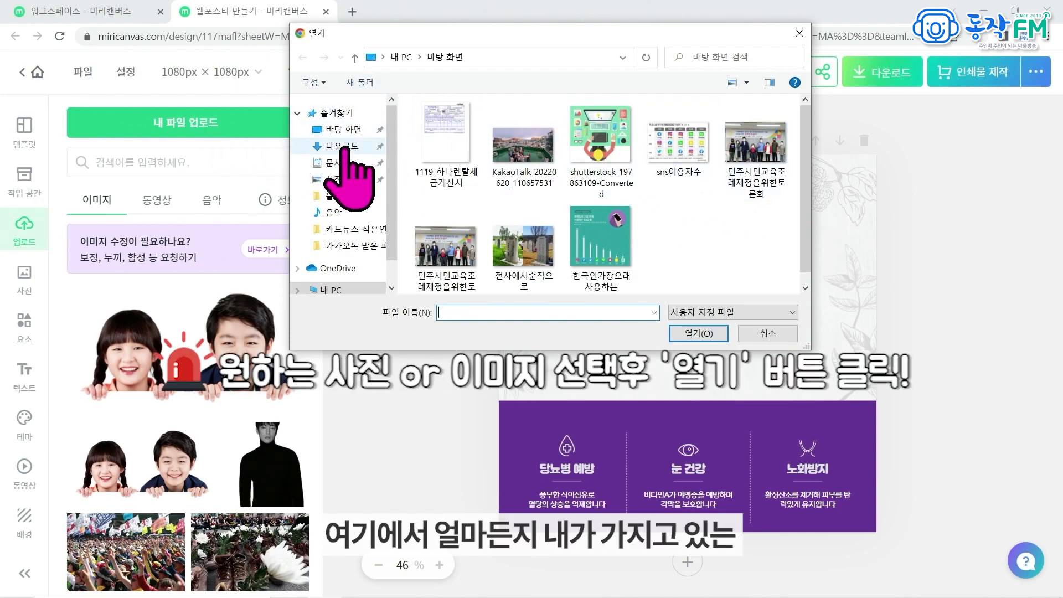
left_click(342, 147)
left_click(343, 130)
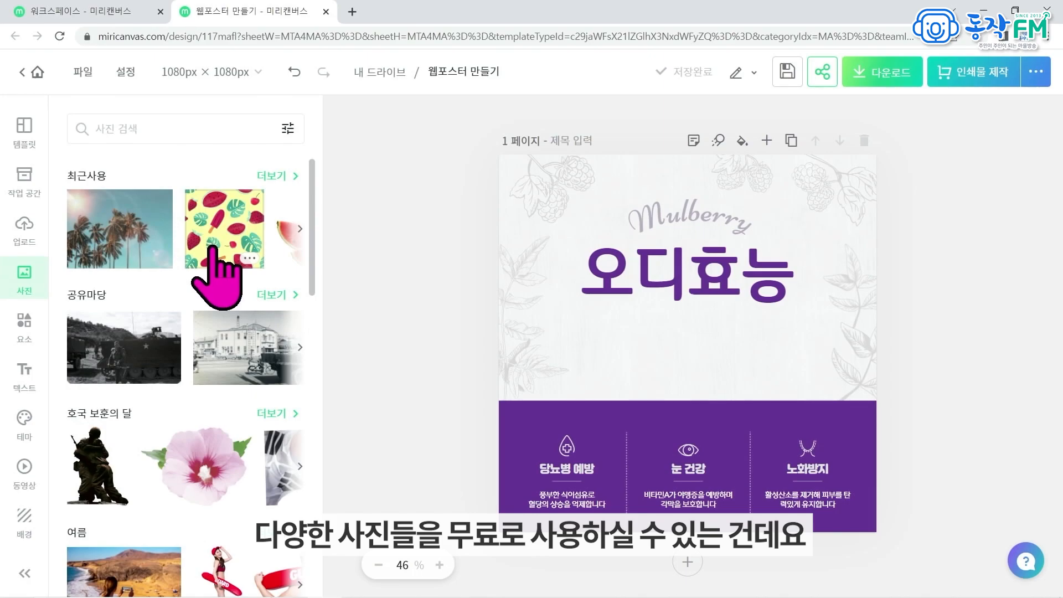
- Search the photo library for 수박 and add the first cut-watermelon photo to the page
scroll(214, 279, "down", 5)
scroll(221, 286, "up", 5)
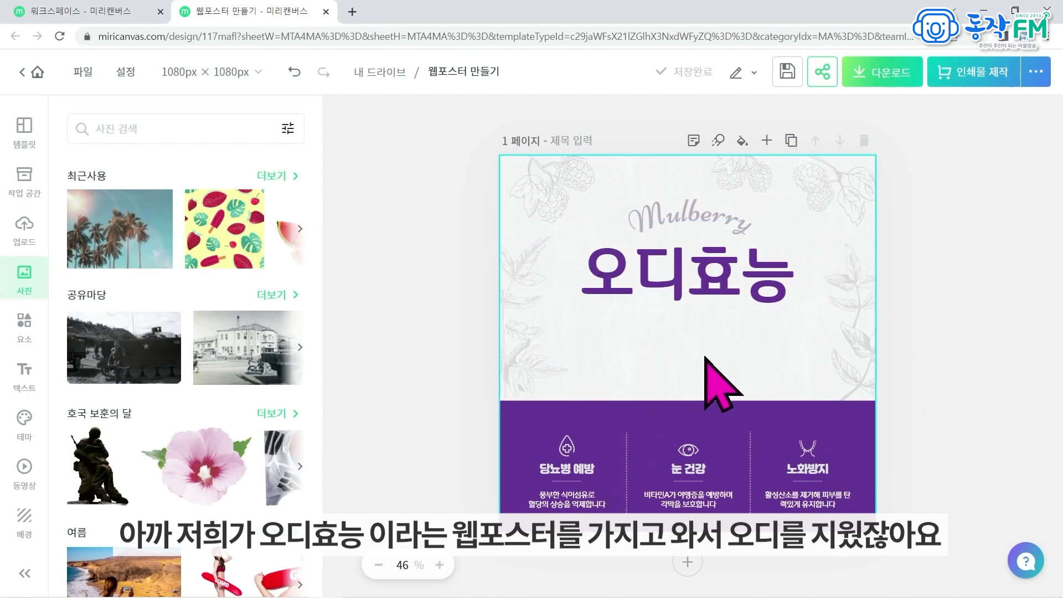
left_click(218, 133)
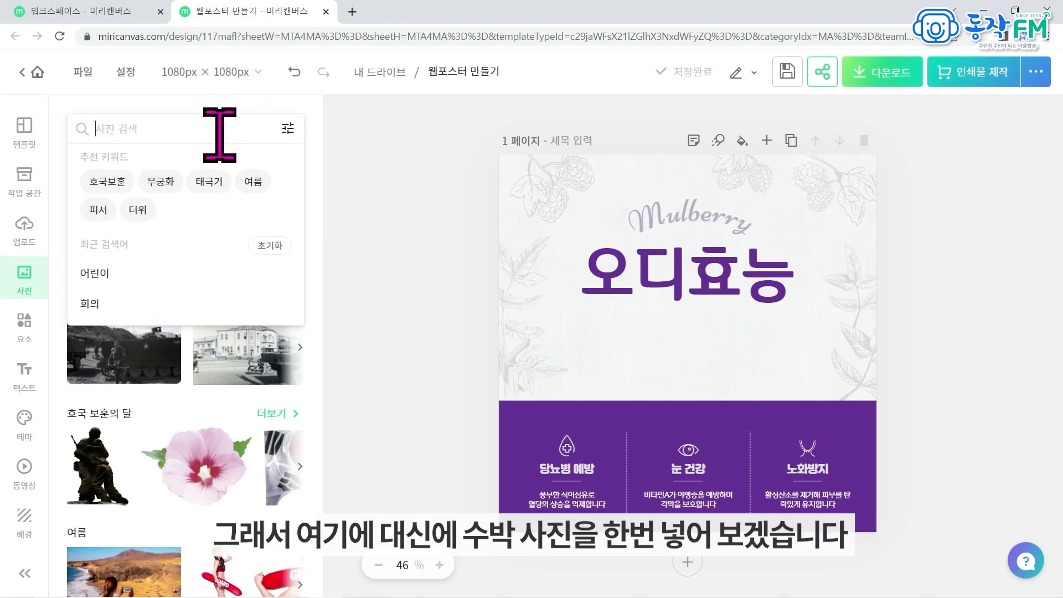
type("수박")
key("Return")
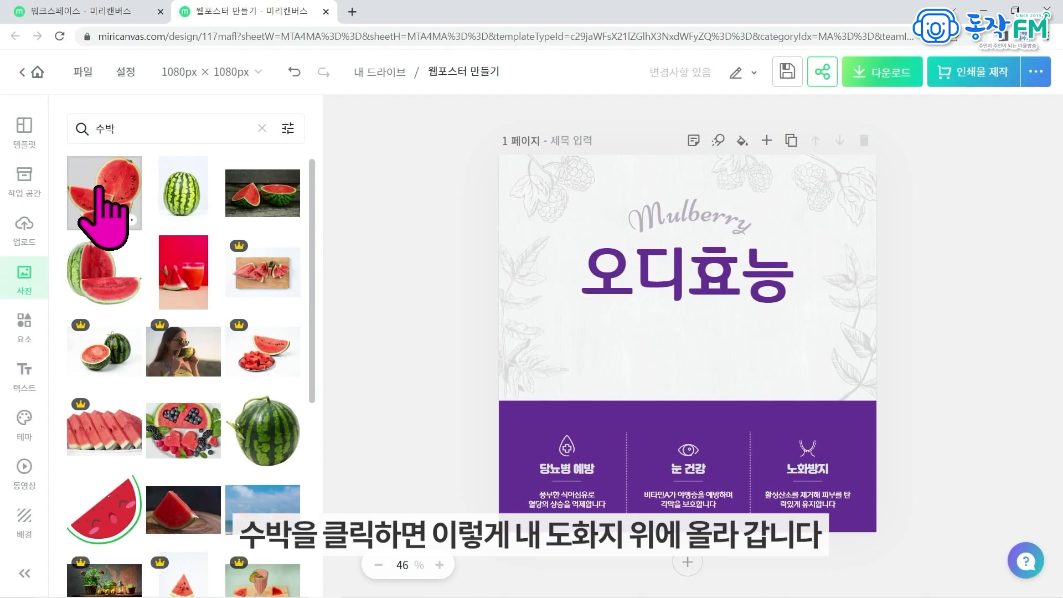
left_click(103, 194)
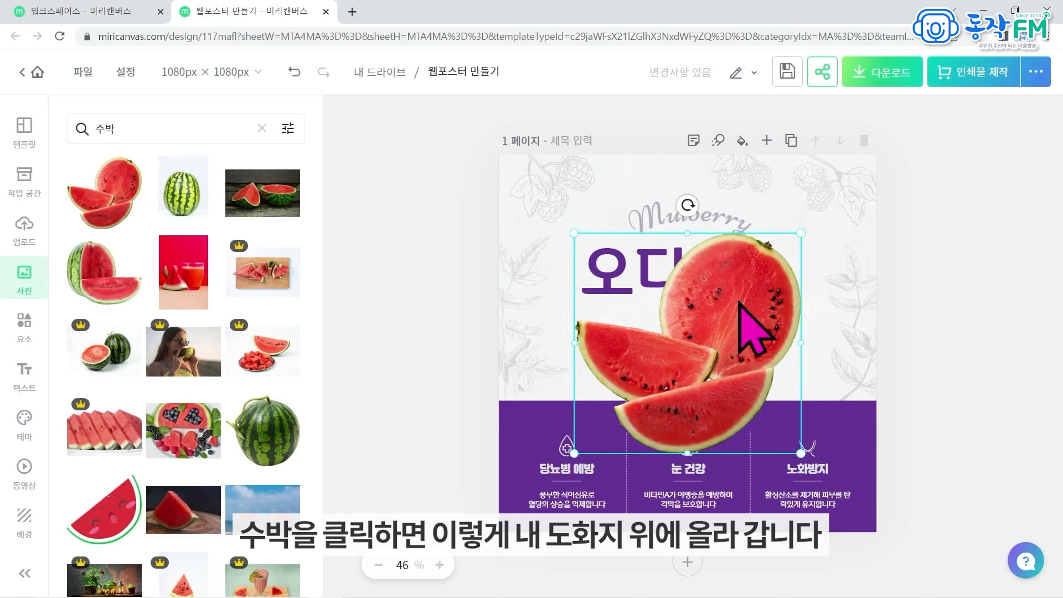
- Shrink the watermelon photo and place it centered below the 오디효능 title
mouse_move(739, 327)
left_mouse_down()
mouse_move(718, 337)
mouse_move(740, 327)
mouse_move(742, 335)
left_mouse_up()
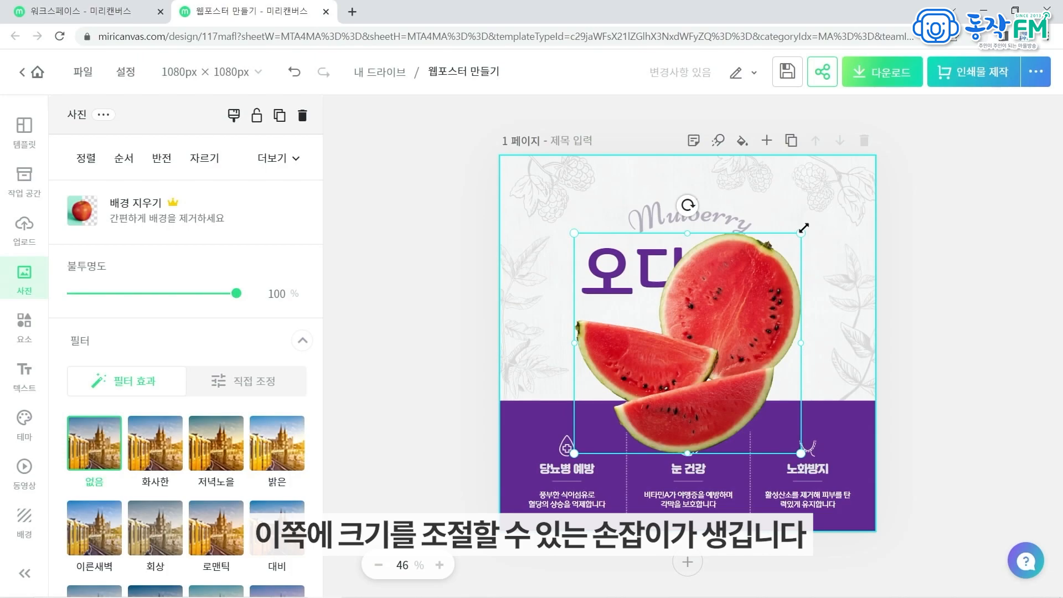
left_click_drag(802, 228, 728, 325)
left_click_drag(656, 356, 706, 347)
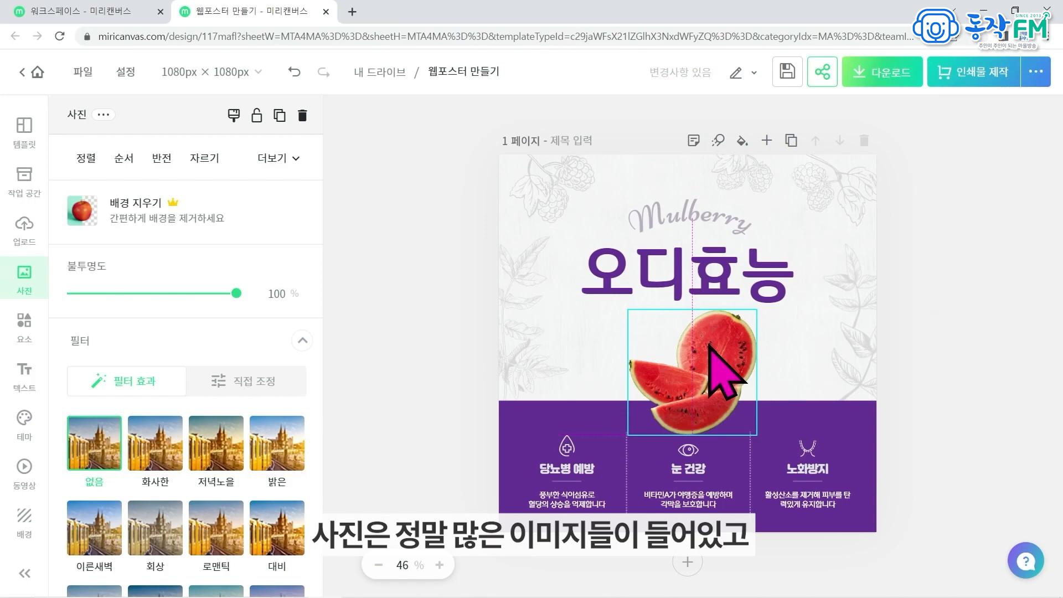
left_click(475, 359)
scroll(177, 276, "down", 5)
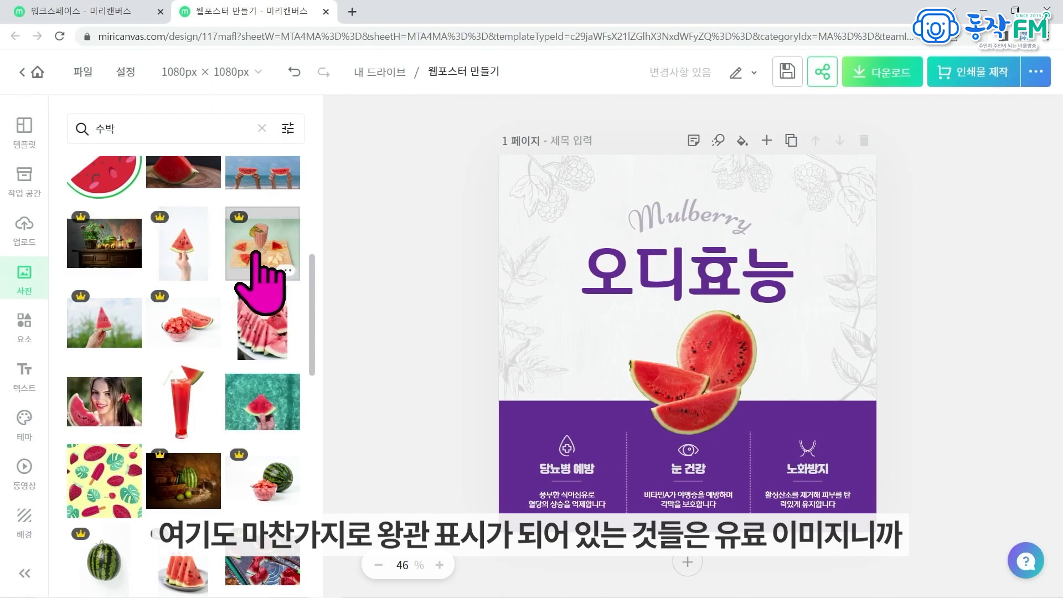
scroll(294, 331, "up", 6)
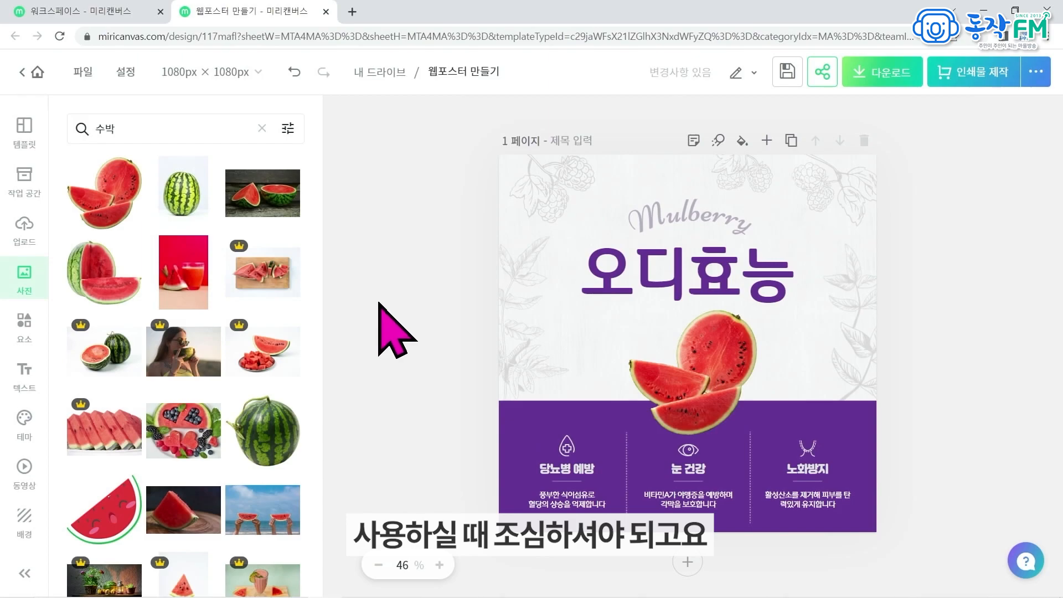
- Search the elements for 수박 and add the illustration of two watermelon slices with green rinds to the page
left_click(26, 320)
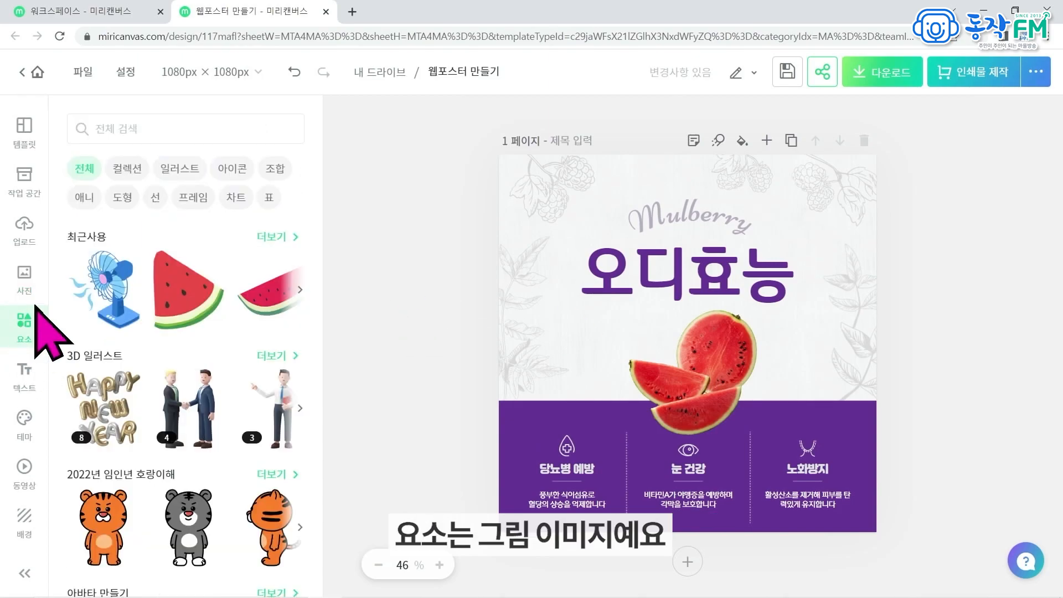
left_click(113, 129)
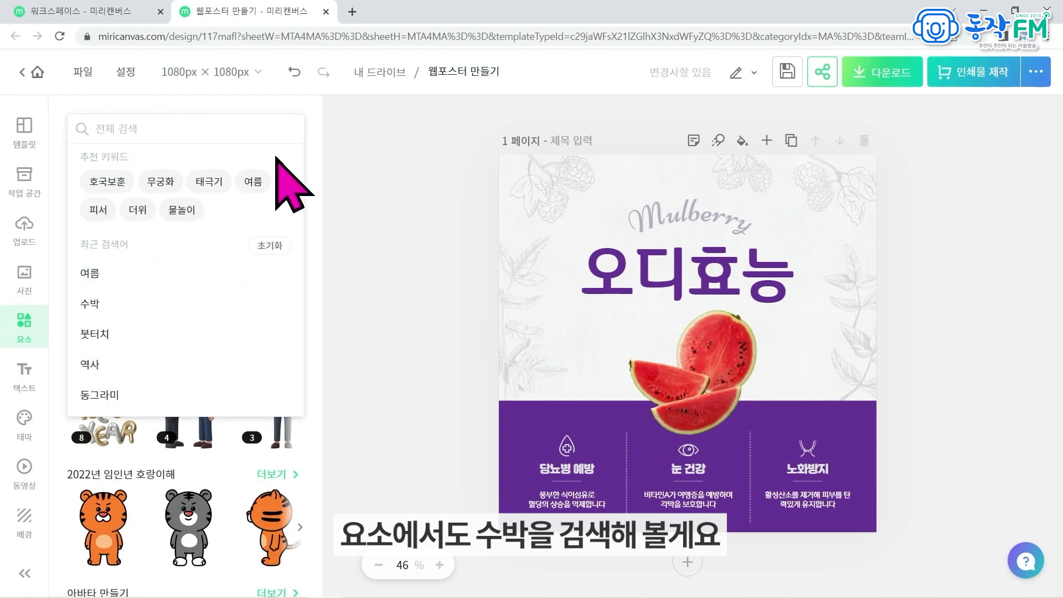
type("수박")
key("Return")
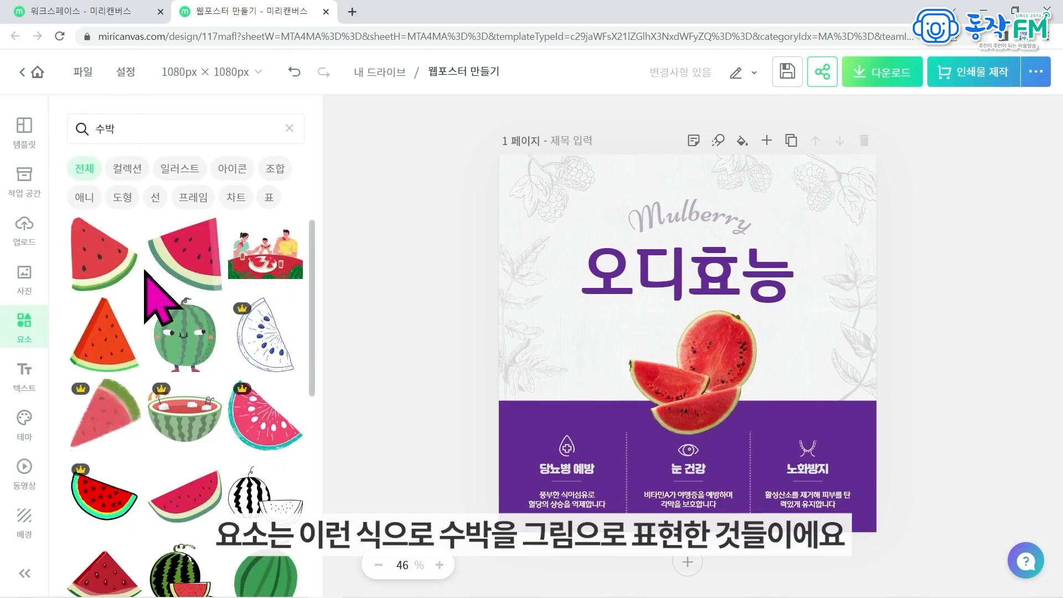
scroll(142, 333, "down", 4)
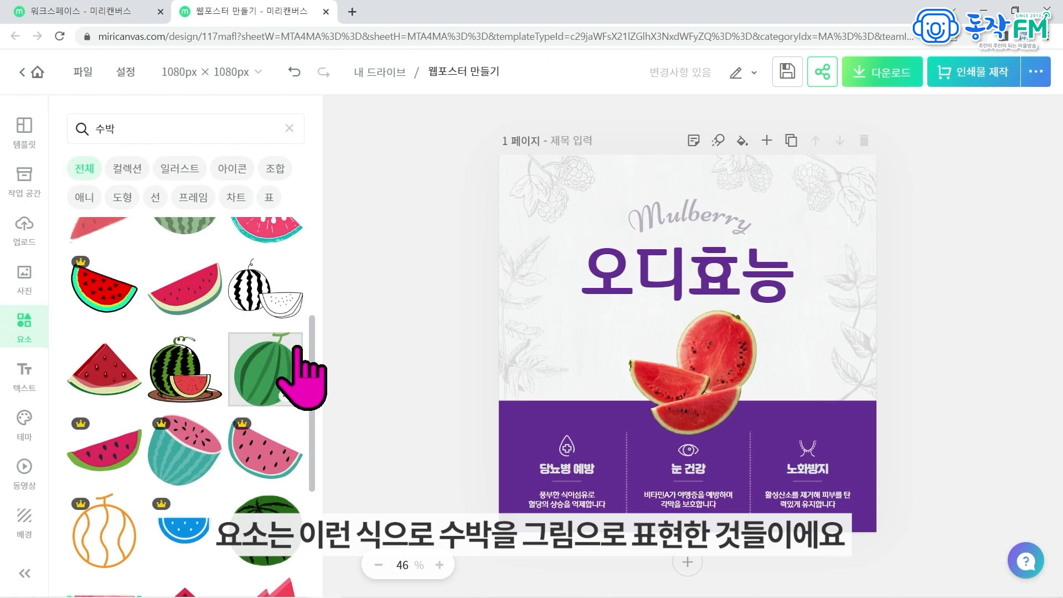
scroll(299, 377, "down", 4)
left_click(266, 405)
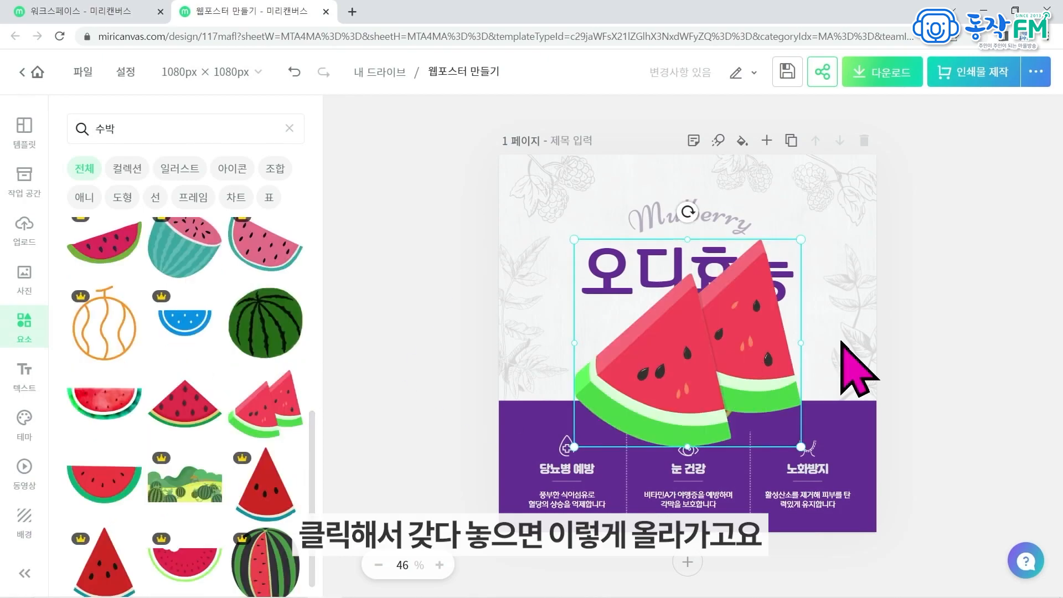
- Move the watermelon illustration up off the watermelon photo and delete the photo
left_click(710, 355)
left_click_drag(754, 333, 736, 260)
left_click(711, 405)
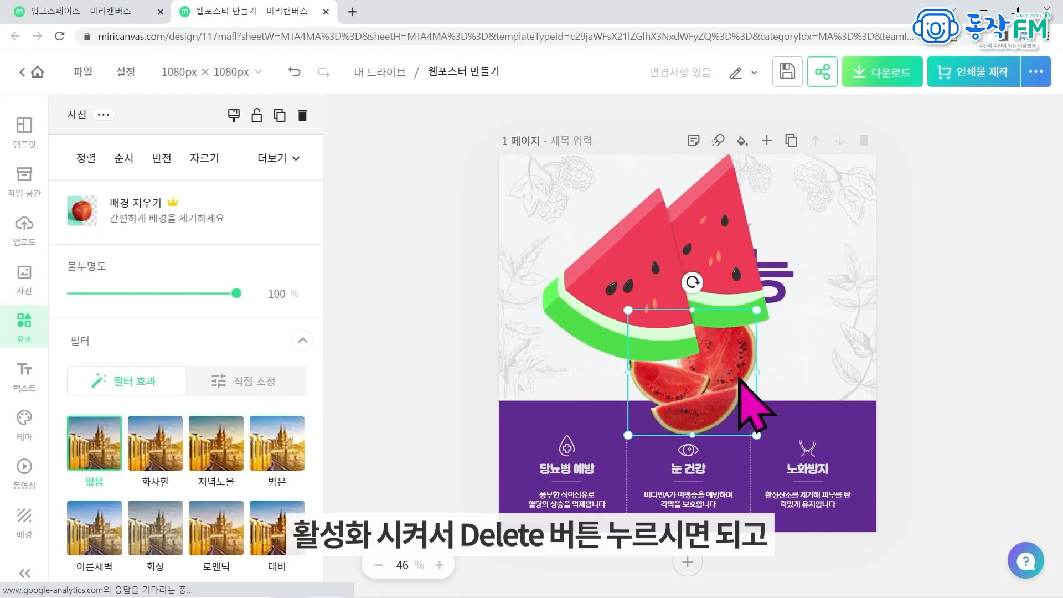
key("Delete")
- Scale down the watermelon illustration and center it below the 오디효능 title, overlapping the purple band
left_click_drag(709, 288, 727, 332)
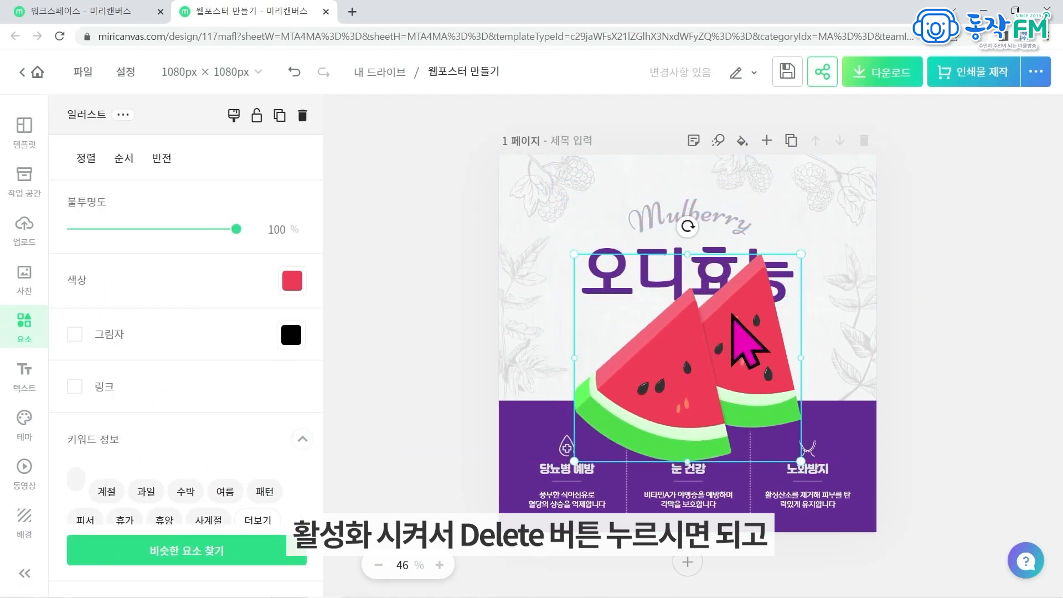
left_click_drag(801, 254, 758, 294)
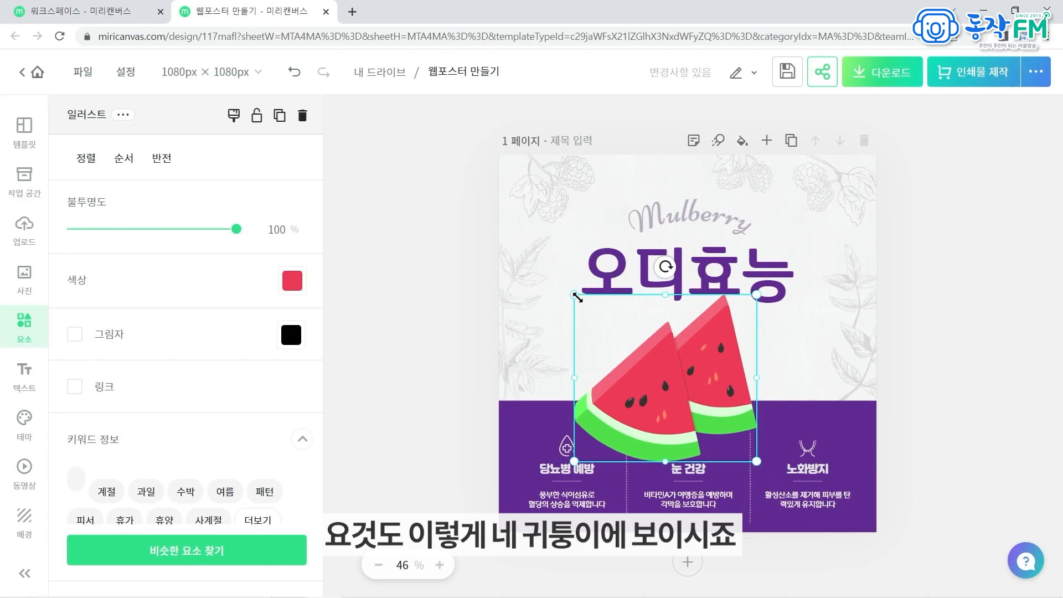
mouse_move(576, 297)
left_mouse_down()
mouse_move(617, 338)
mouse_move(590, 309)
left_mouse_up()
mouse_move(690, 381)
left_mouse_down()
mouse_move(722, 360)
mouse_move(694, 363)
left_mouse_up()
left_click(451, 320)
left_click(687, 366)
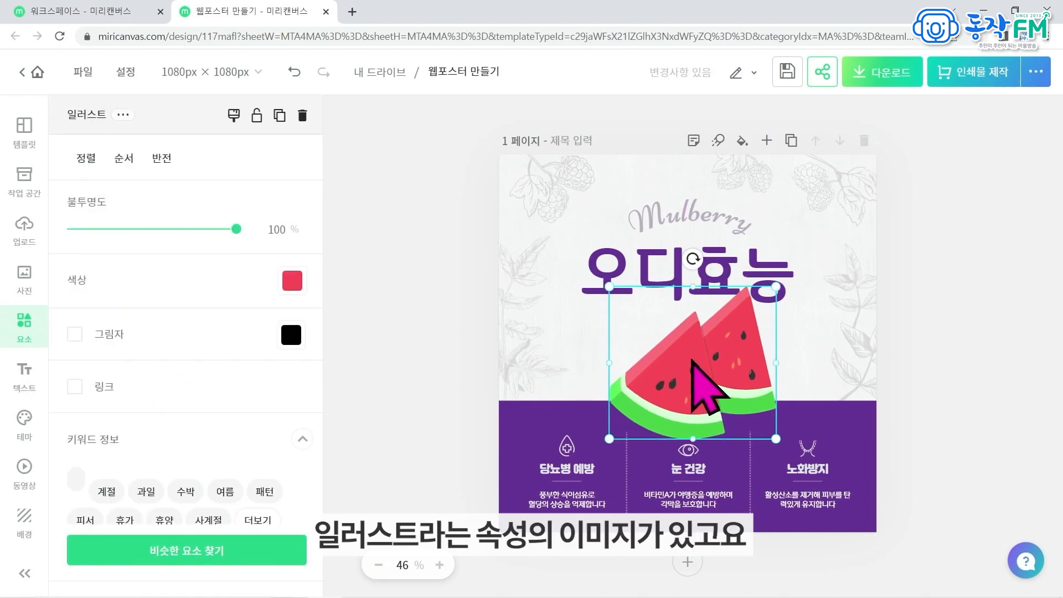
left_click(471, 330)
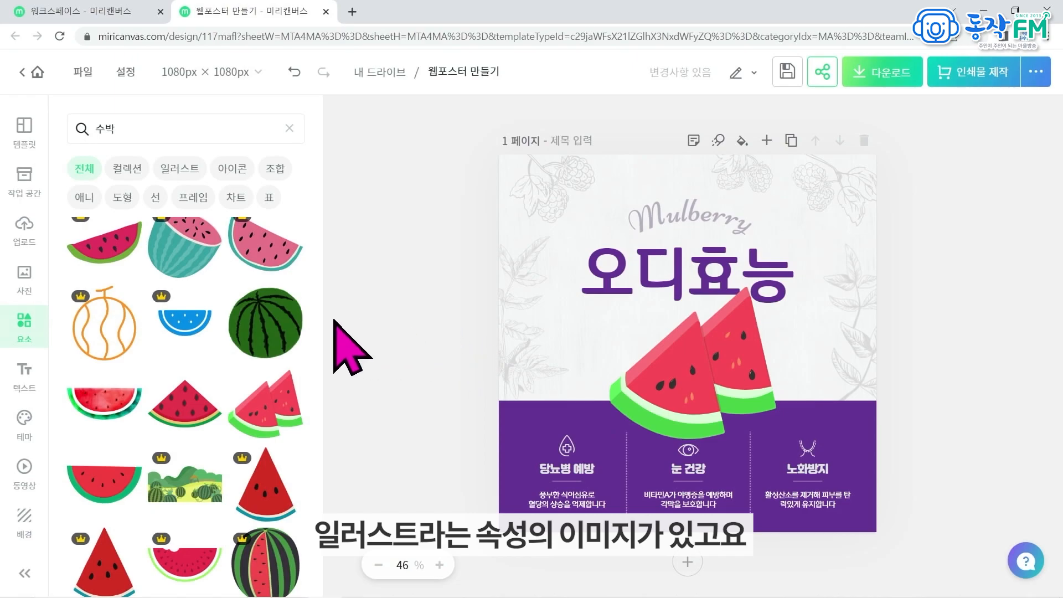
- Add the image of a family eating watermelon and move it to the upper-left area of the page
scroll(142, 351, "up", 2)
left_click(209, 339)
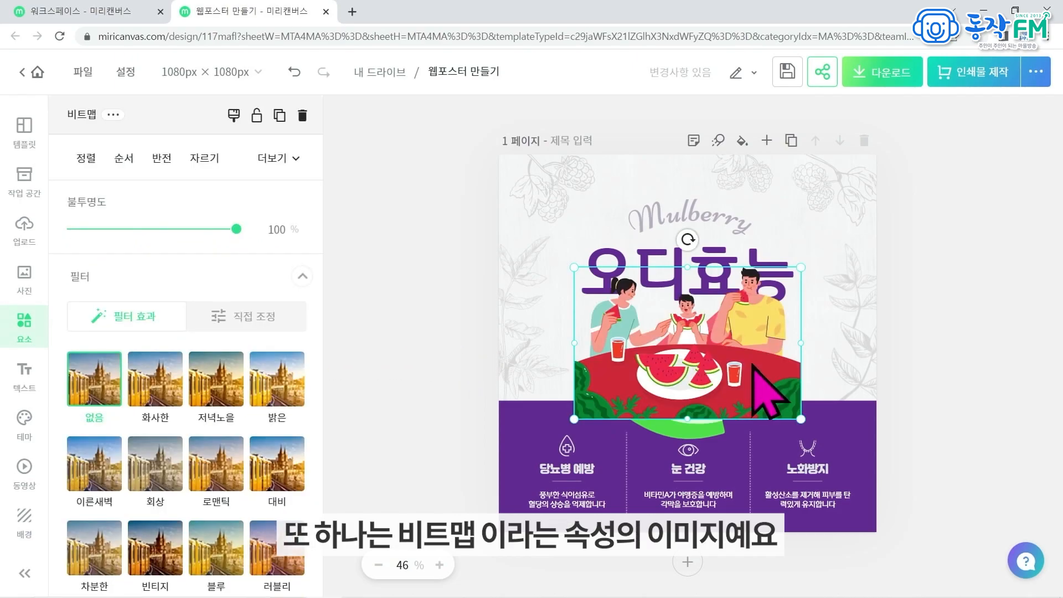
left_click_drag(752, 365, 679, 245)
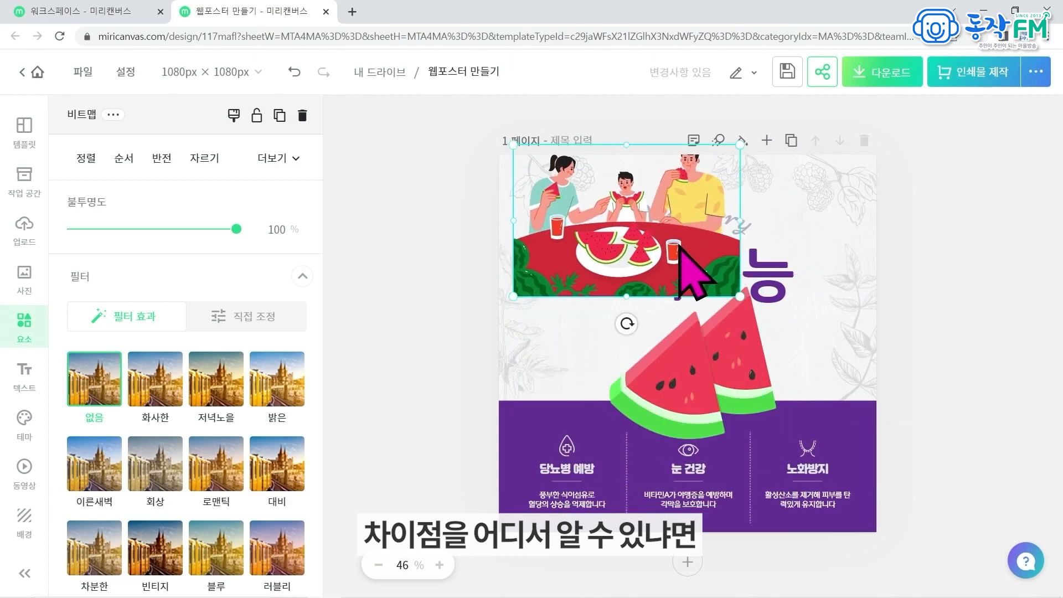
- Compare the image type and editing options of the watermelon illustration with those of the family bitmap image
left_click(715, 386)
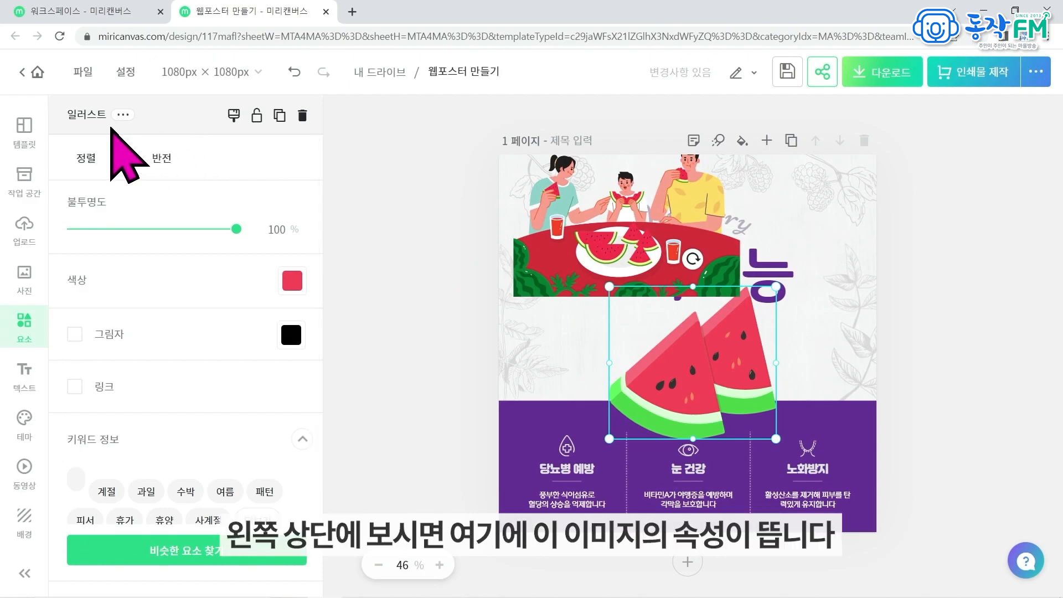
key("ctrl")
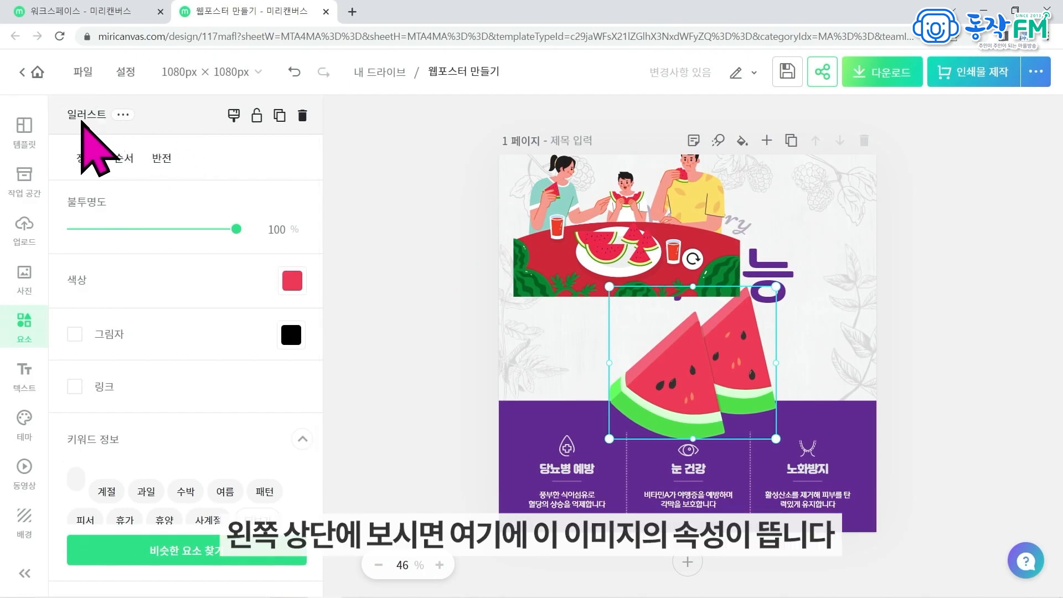
key("ctrl")
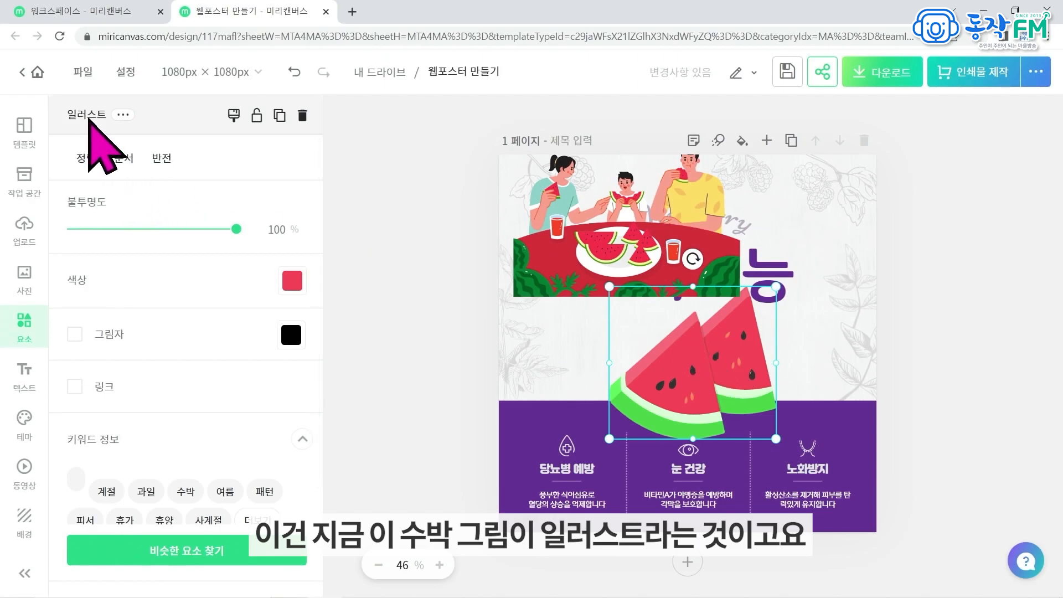
left_click(570, 214)
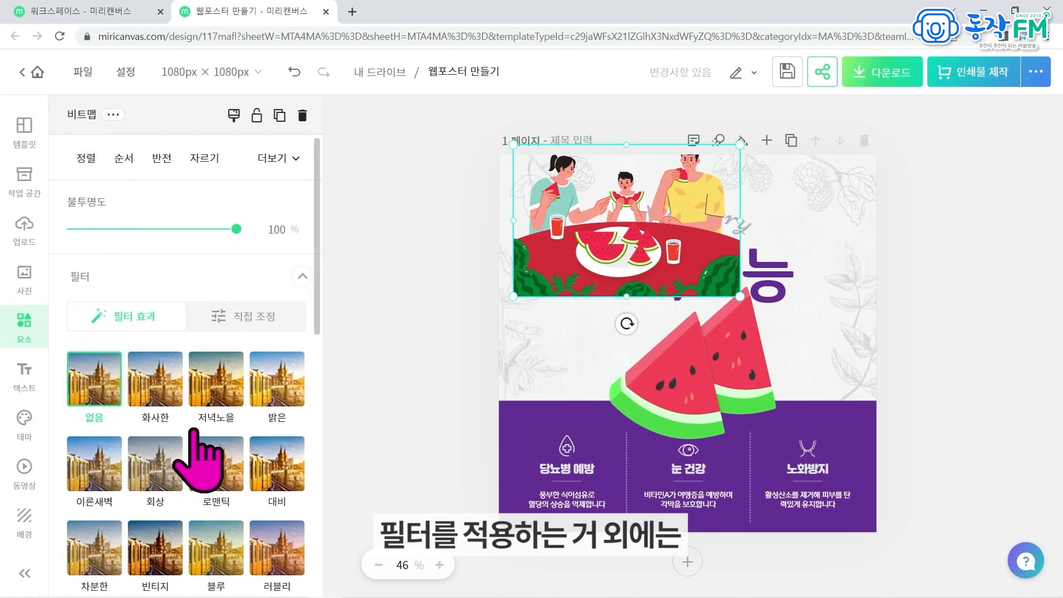
scroll(194, 437, "down", 5)
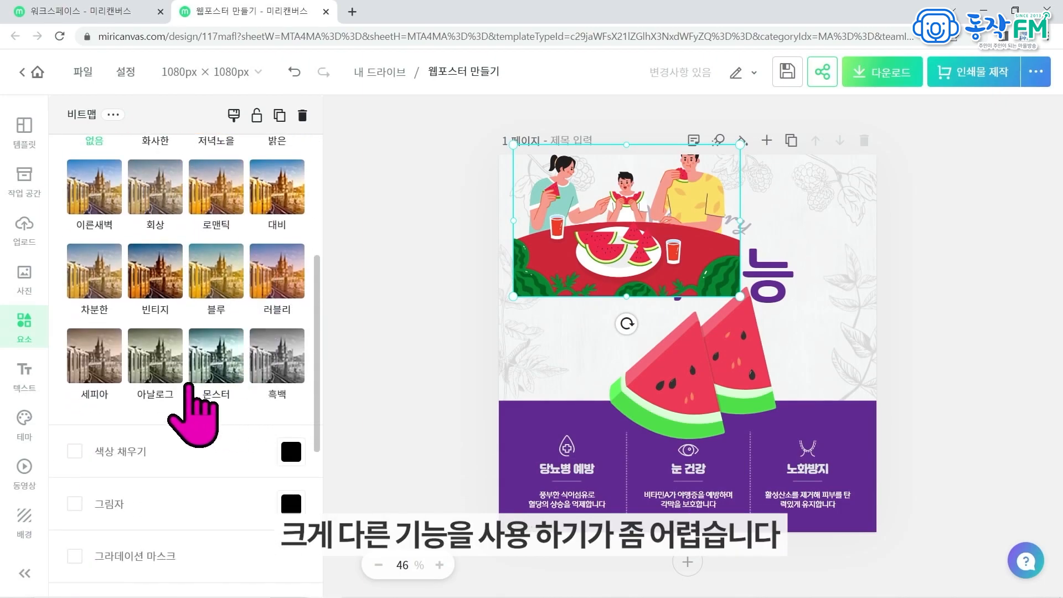
scroll(191, 388, "down", 4)
scroll(195, 345, "up", 8)
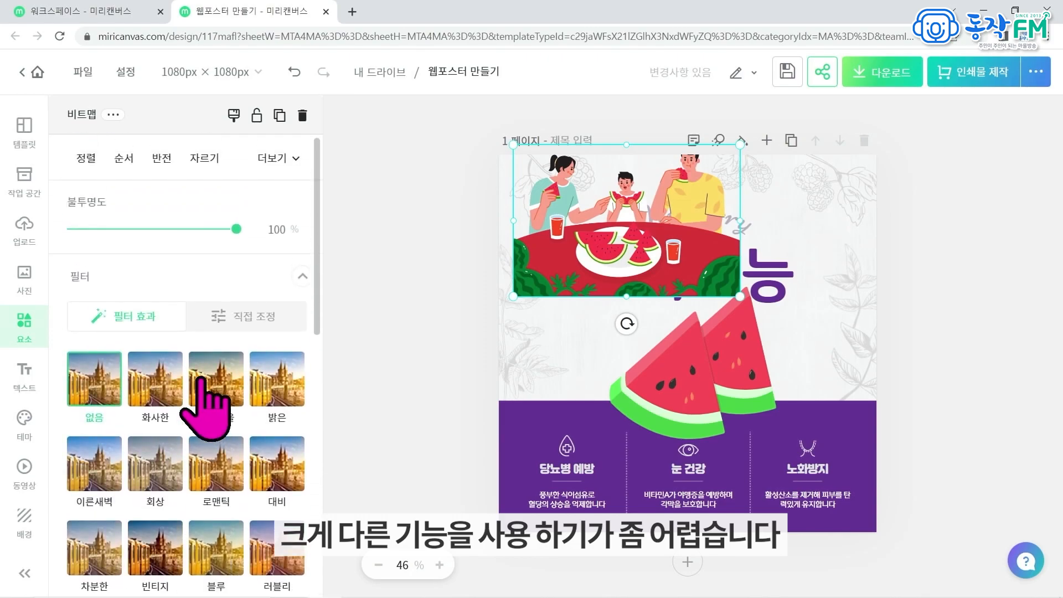
- Try purple #673697 and blue #18A8F1 on the red flesh of the watermelon illustration, and undo the recolouring
left_click(720, 365)
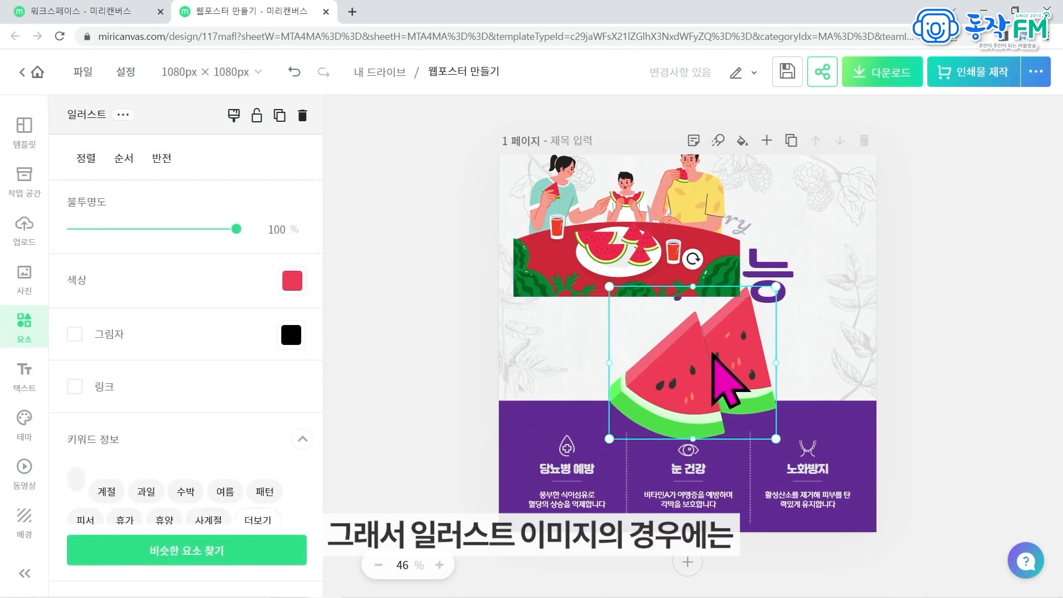
left_click(294, 281)
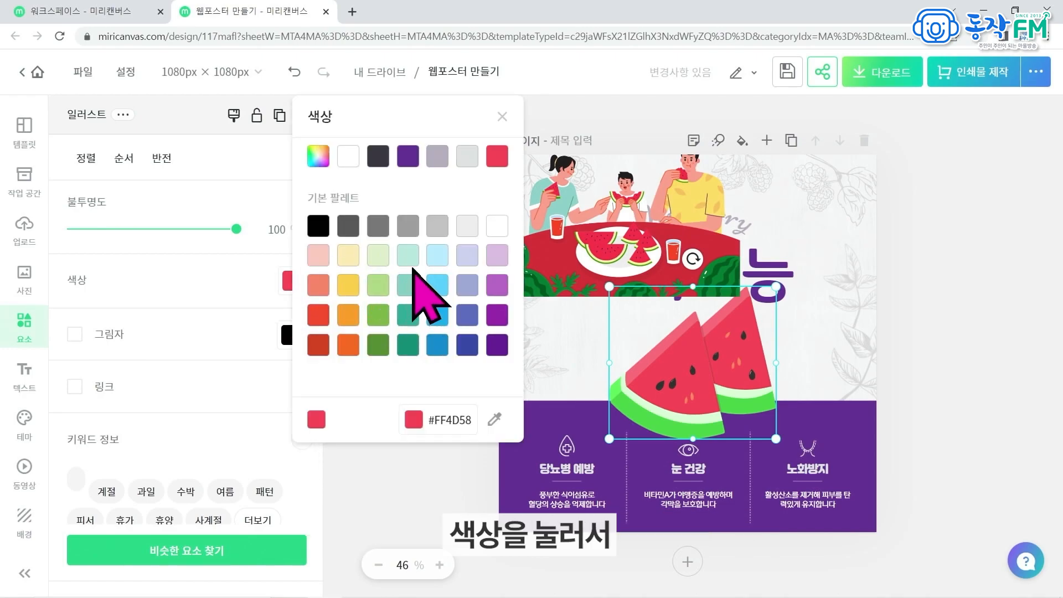
left_click(409, 157)
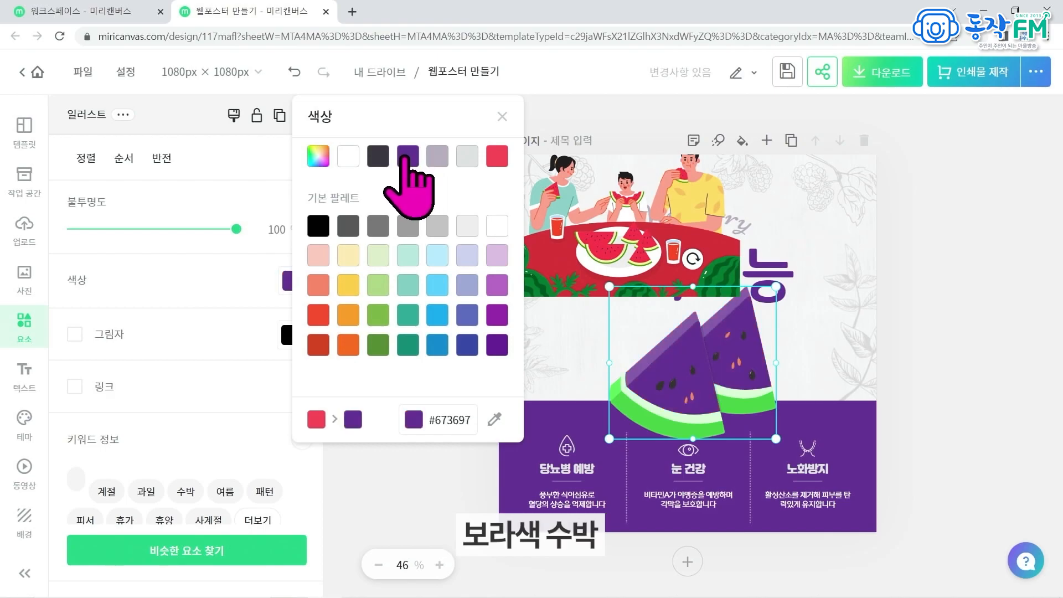
left_click(442, 314)
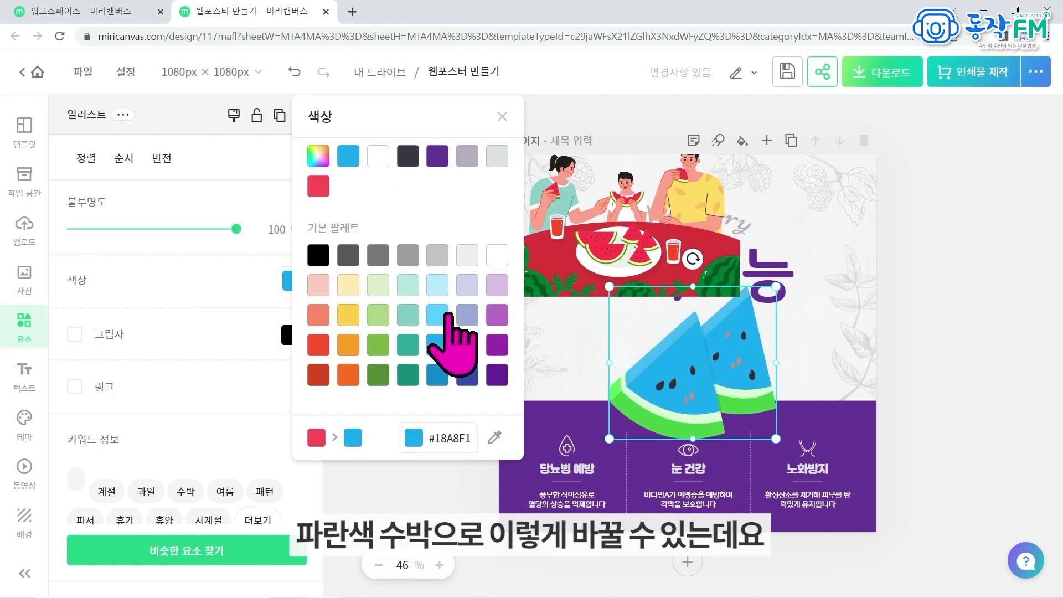
left_click(502, 117)
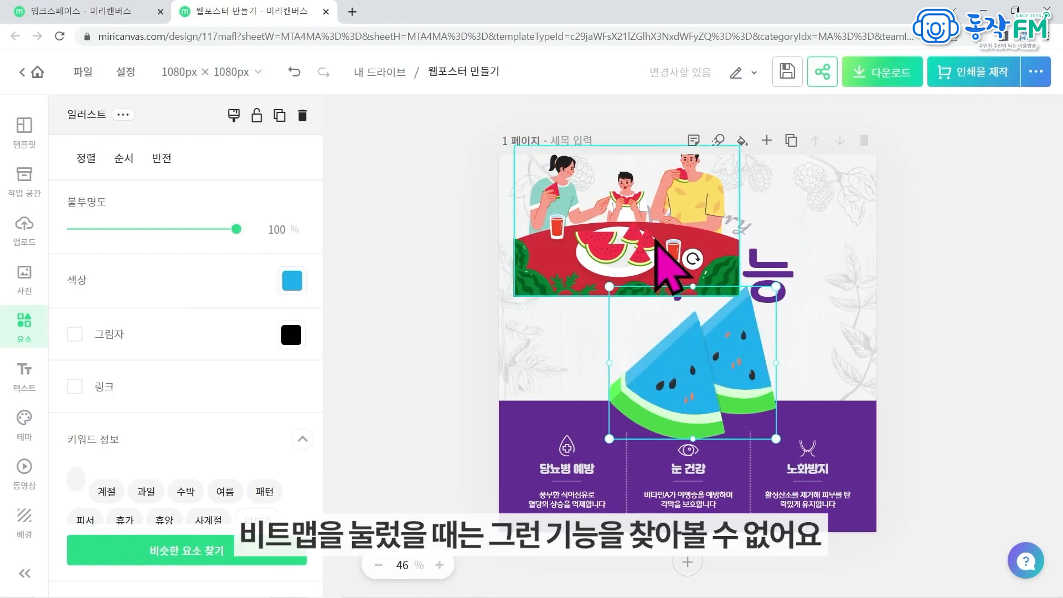
left_click(659, 246)
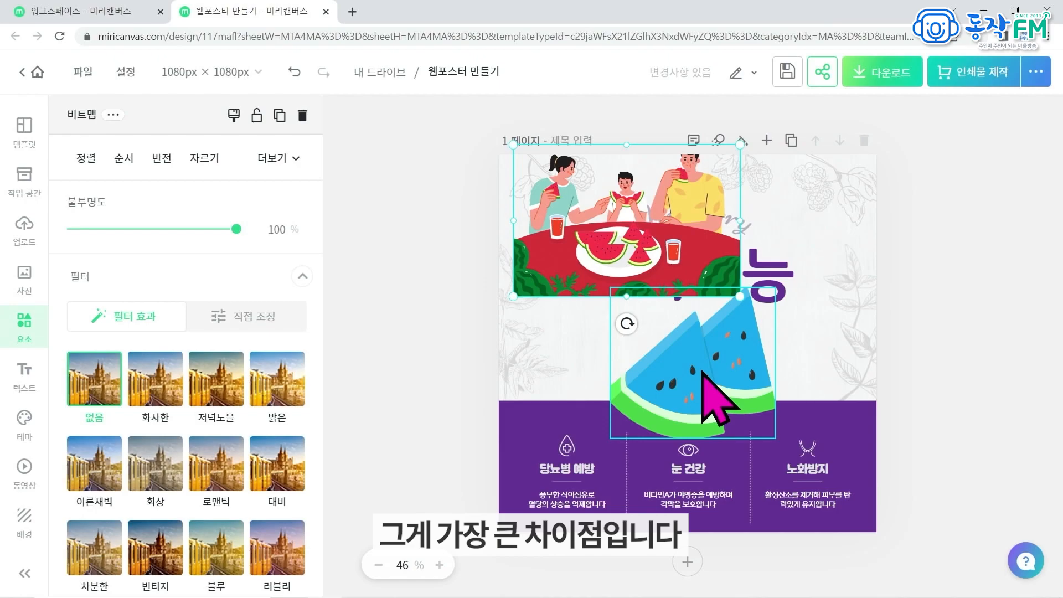
key("ctrl+z")
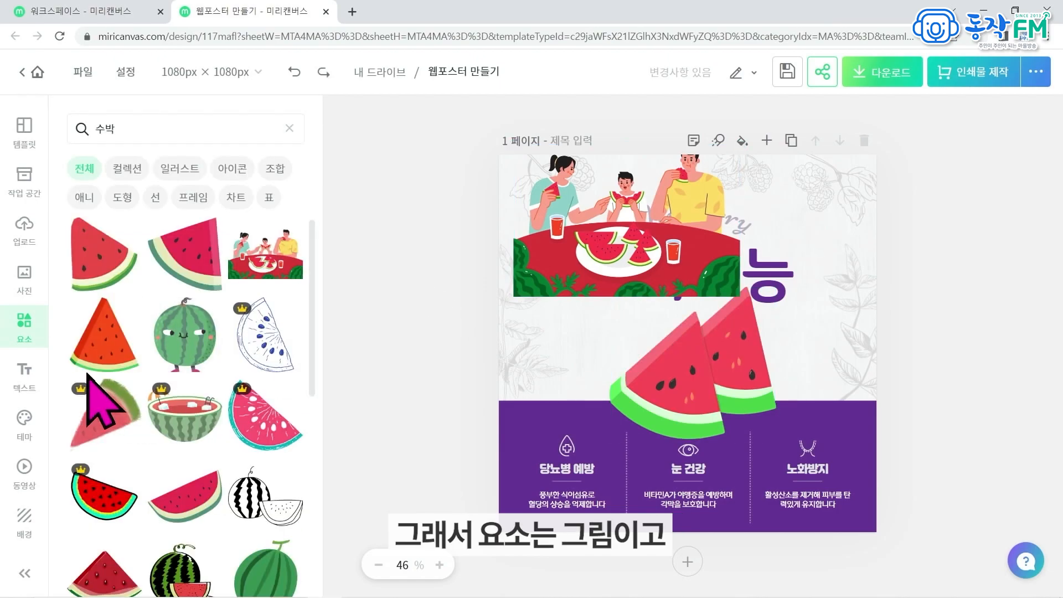
- Delete the family image and the watermelon illustration from the page
left_click(28, 287)
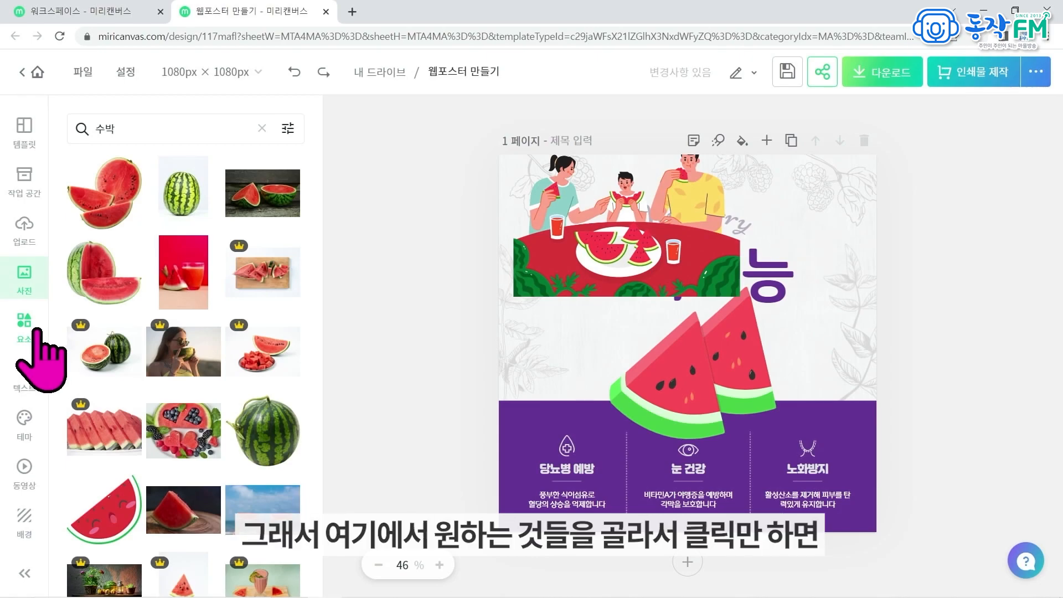
left_click(644, 249)
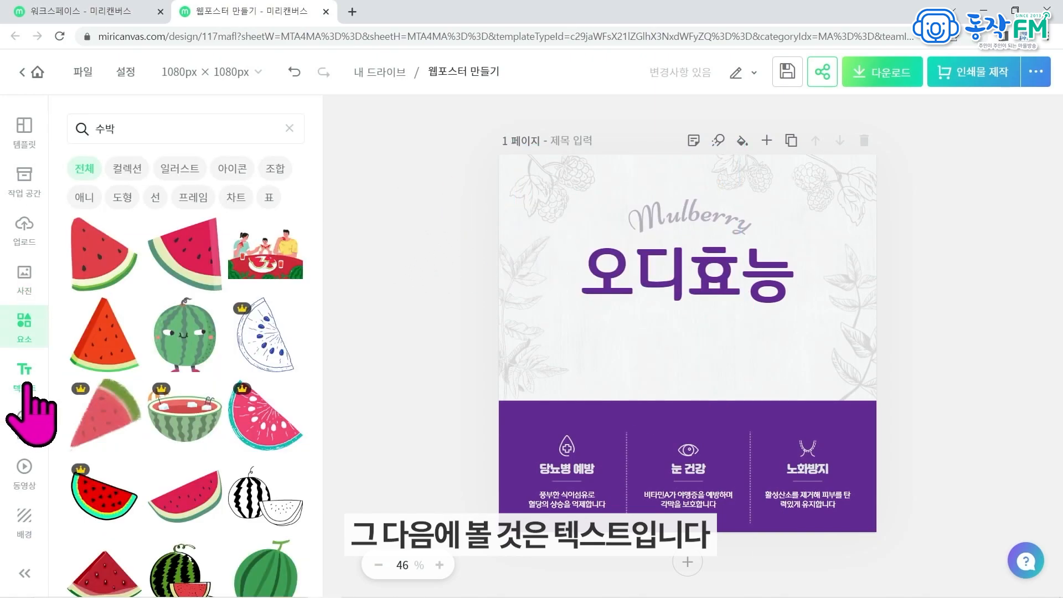
- Add a title text box reading 수박 나눔 행사 below the 오디효능 title
left_click(28, 387)
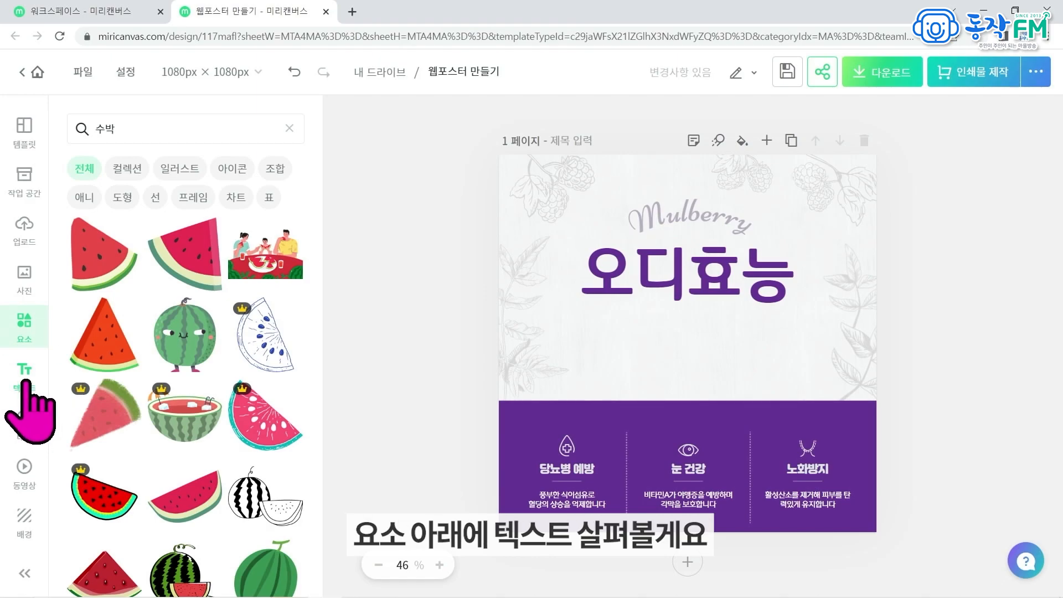
left_click(26, 388)
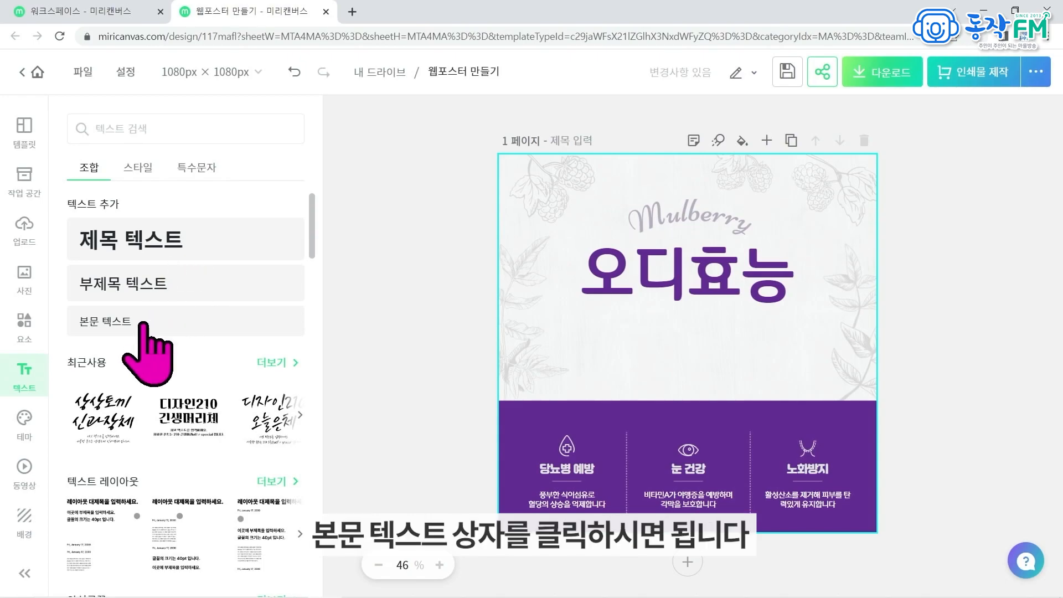
left_click(151, 244)
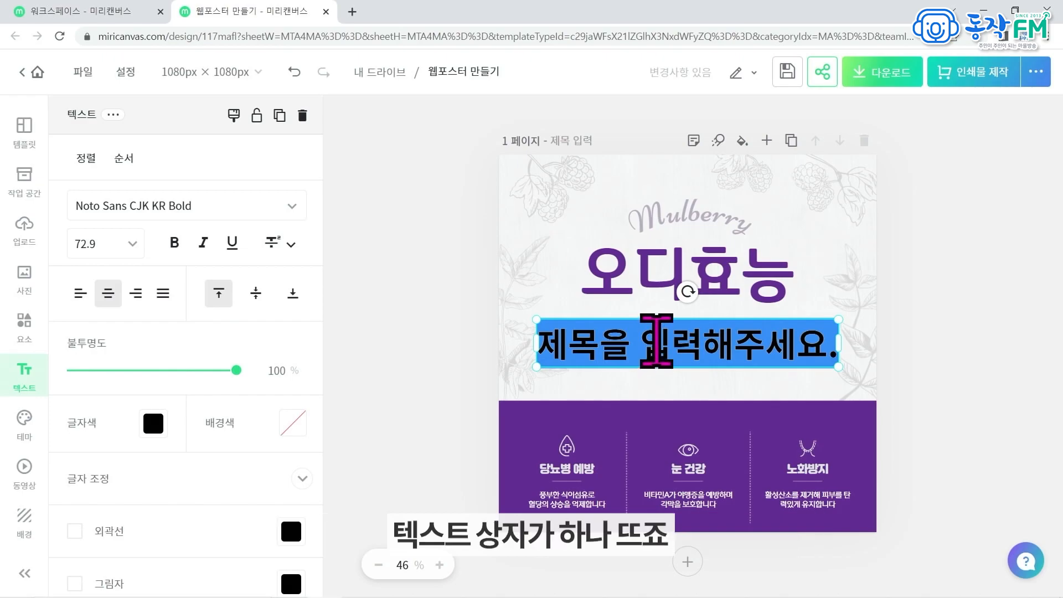
type("수바")
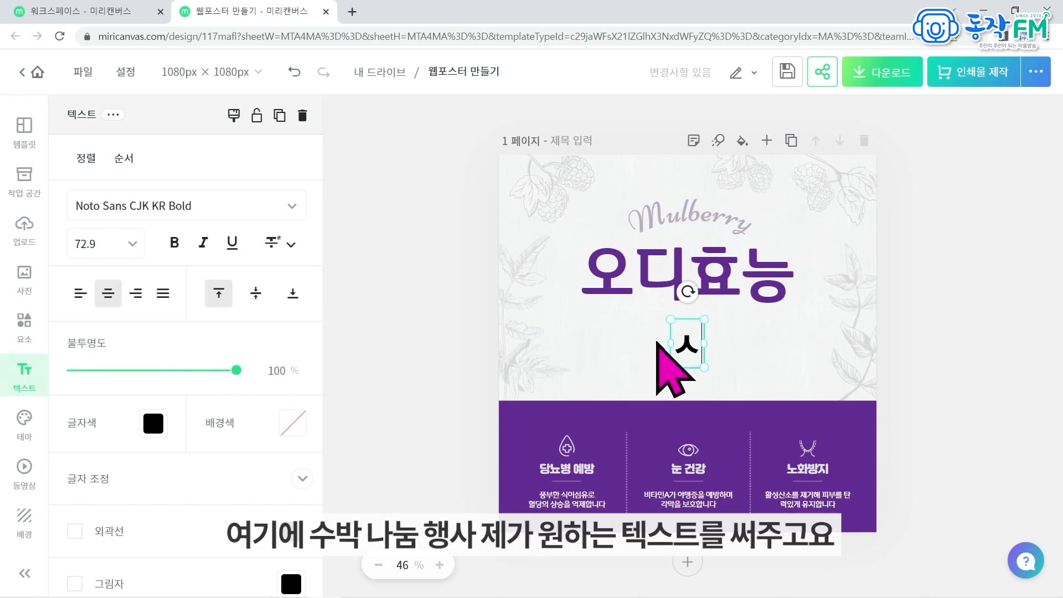
type("박 나눔 행사")
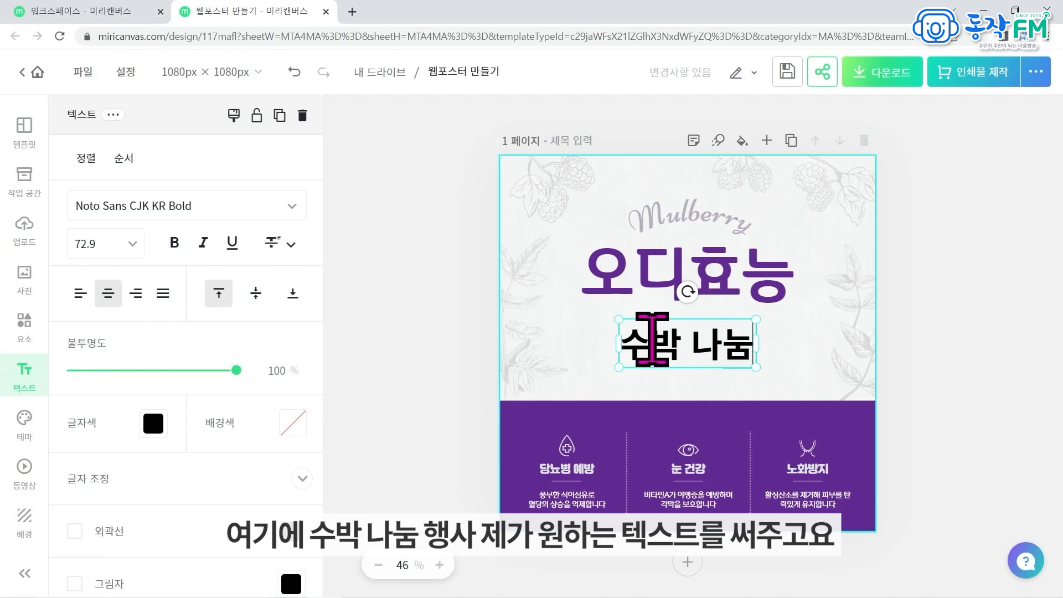
left_click(445, 365)
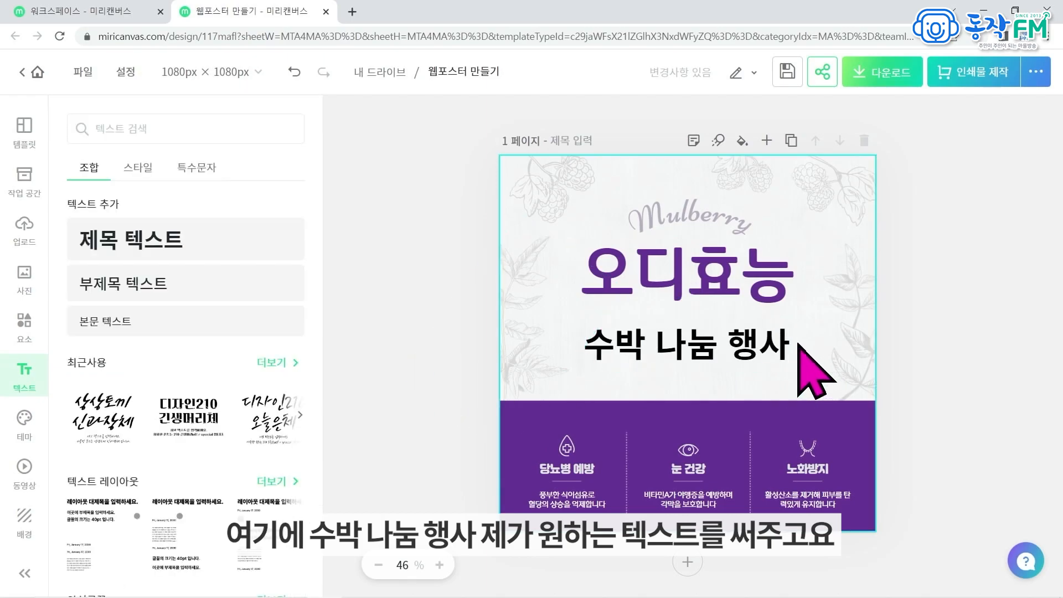
- Group the 오디효능 title with the 수박 나눔 행사 text and move the group slightly down
left_click(749, 354)
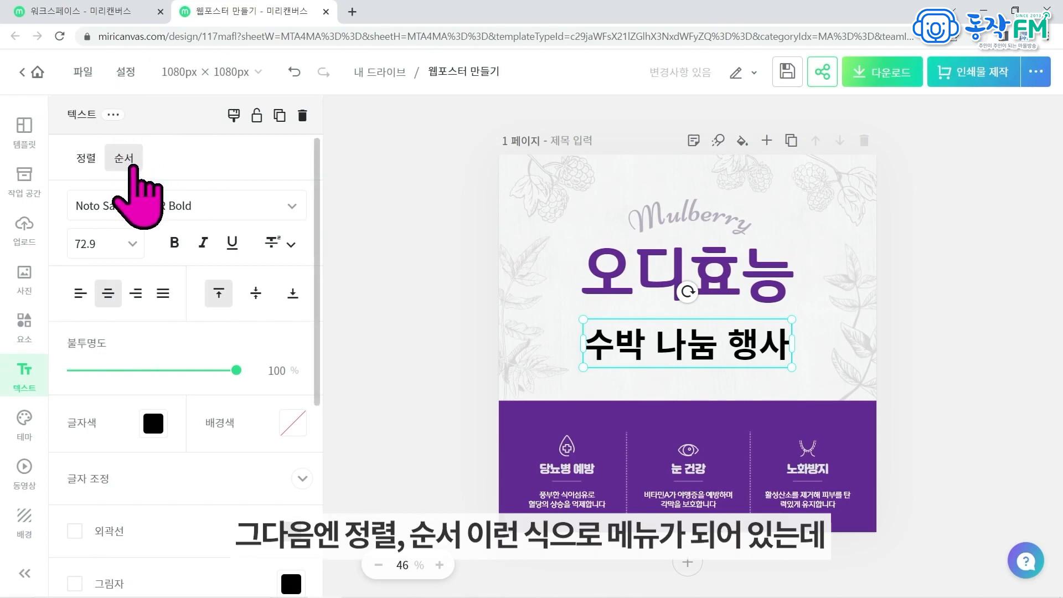
left_click(95, 161)
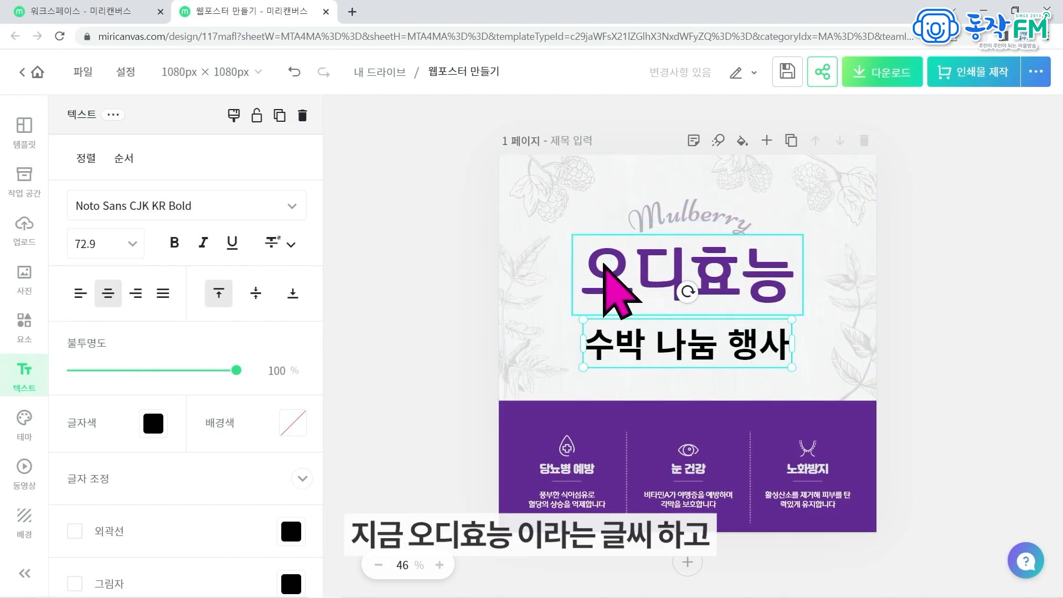
left_click(619, 290)
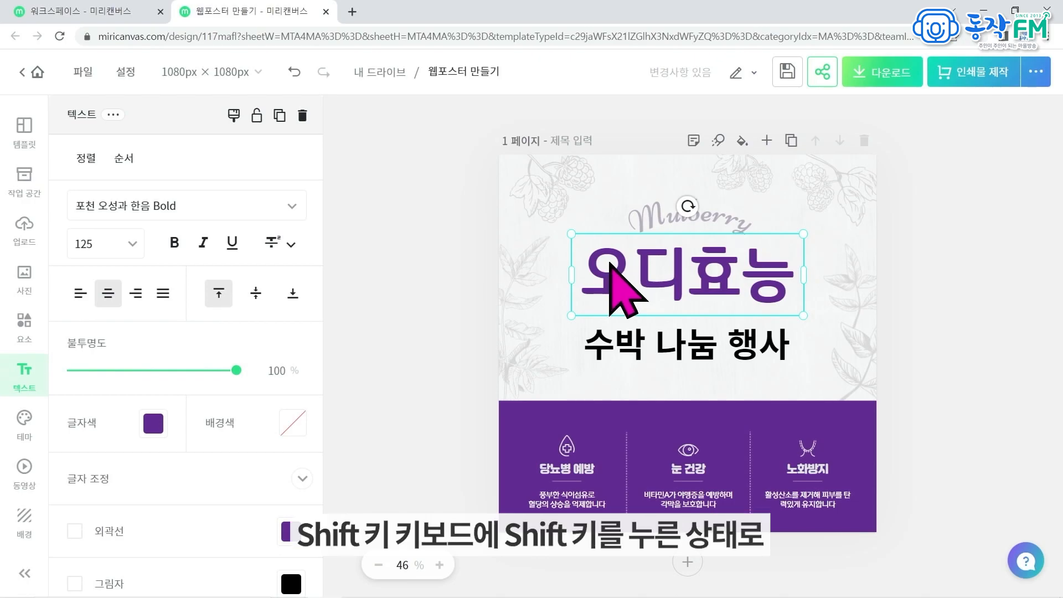
left_click(613, 345, "shift")
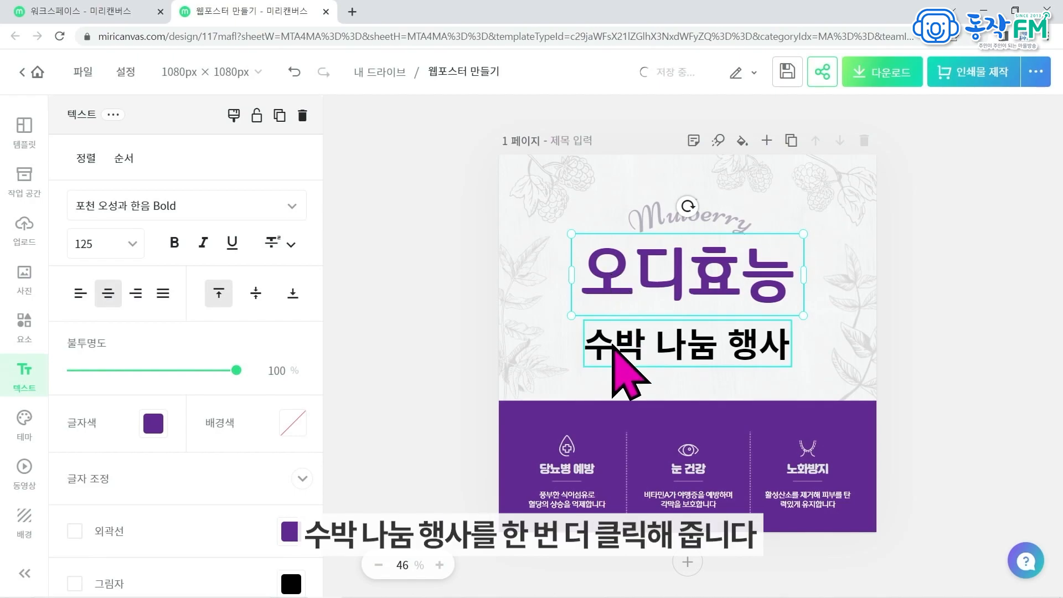
left_click(613, 346, "shift")
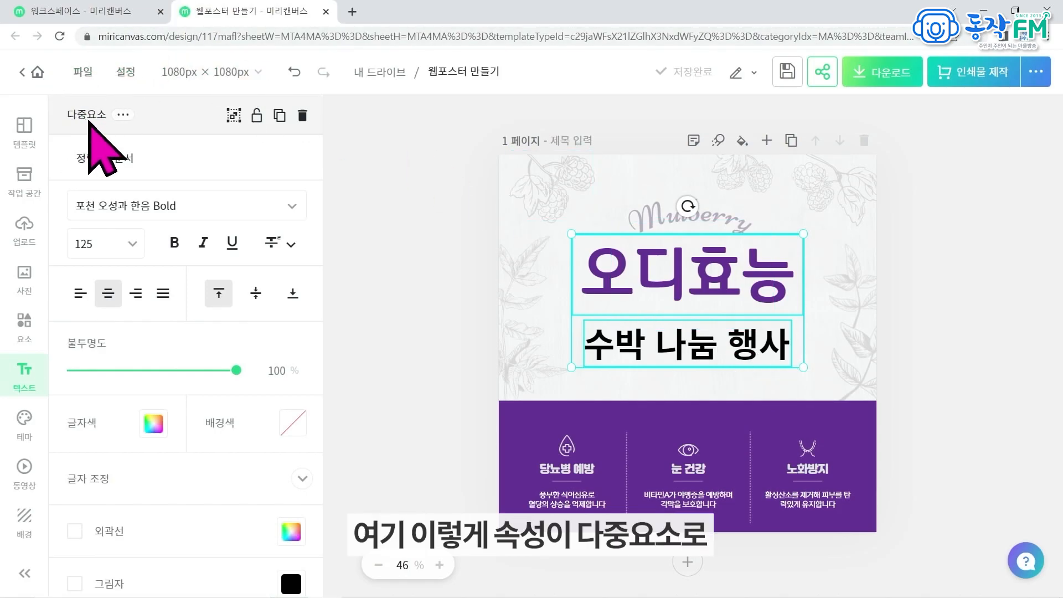
left_click(234, 116)
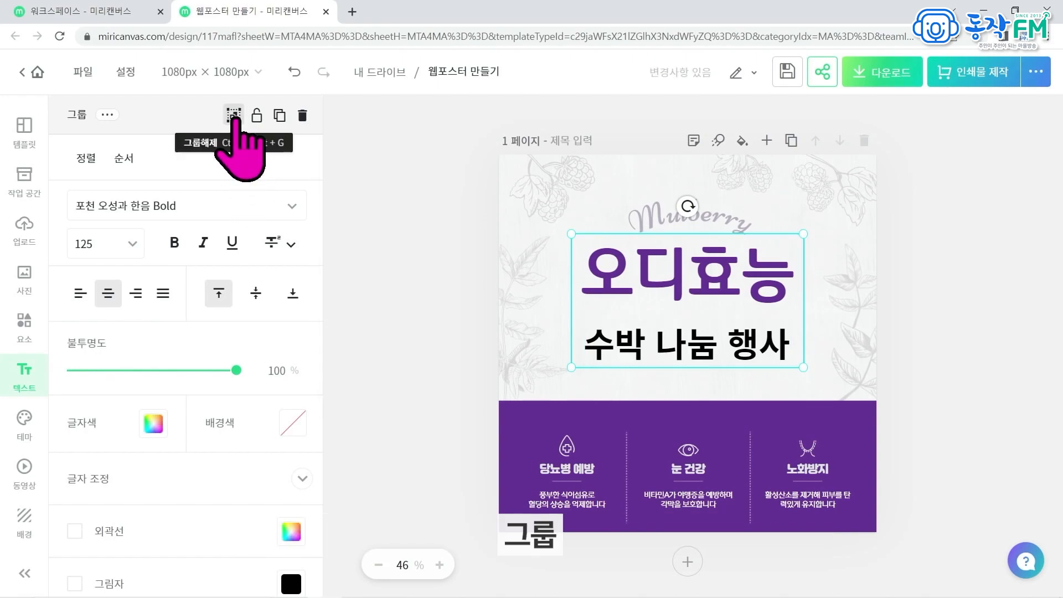
mouse_move(695, 283)
left_mouse_down()
mouse_move(704, 302)
mouse_move(712, 282)
mouse_move(684, 289)
mouse_move(686, 304)
mouse_move(679, 290)
mouse_move(696, 289)
left_mouse_up()
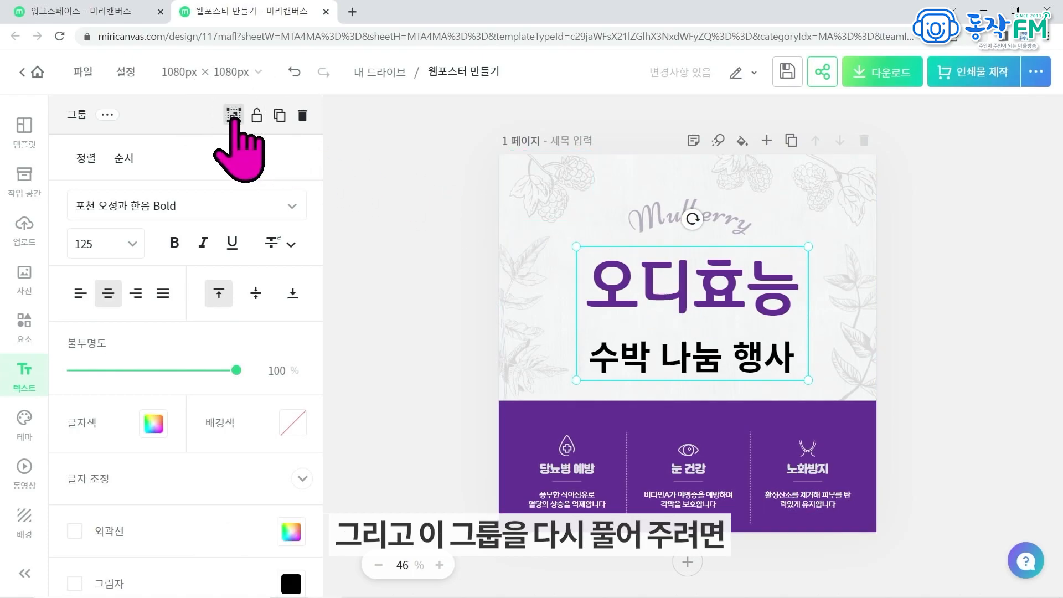
- Ungroup the two headings and align them with each other, trying left alignment before settling on right
left_click(234, 116)
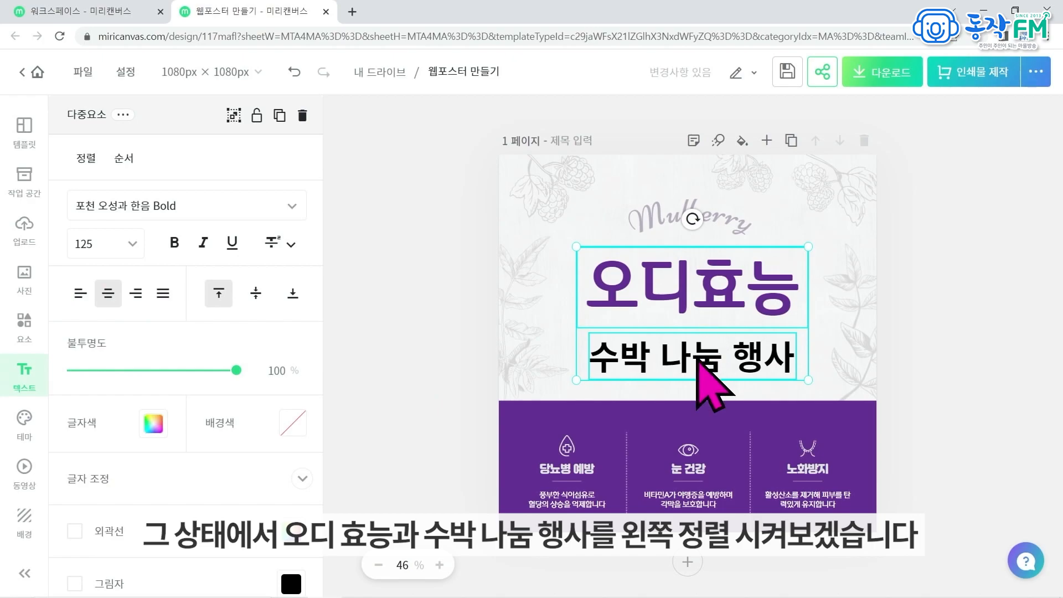
left_click(87, 160)
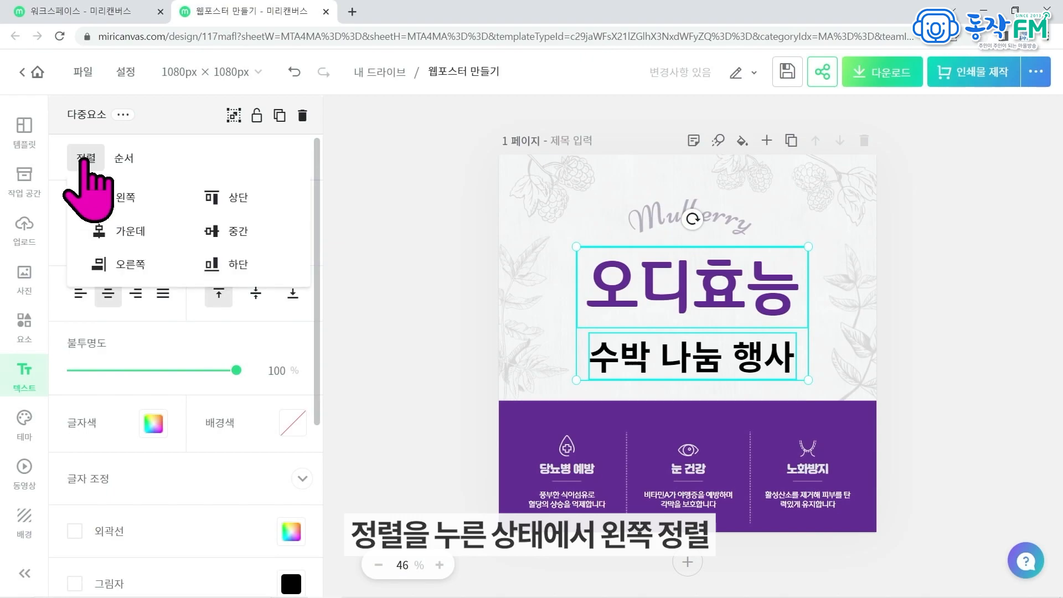
left_click(125, 199)
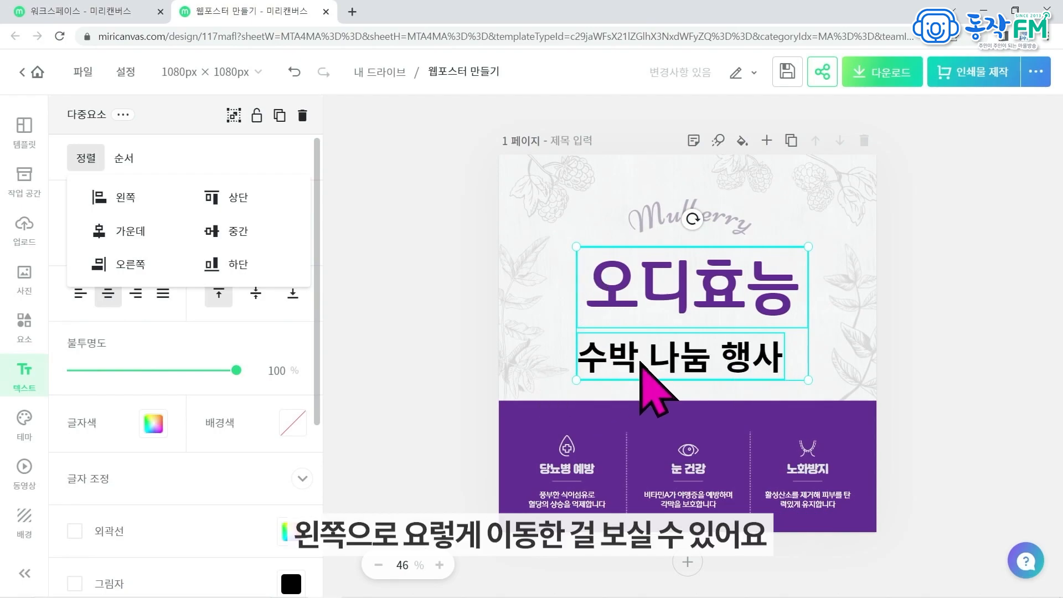
left_click(139, 264)
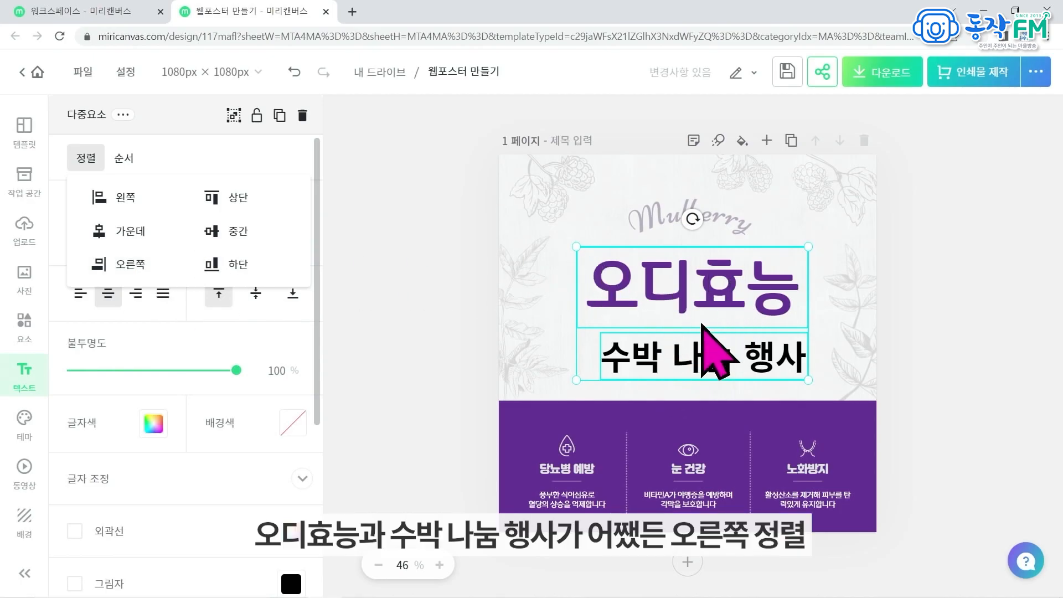
- Find the 투게더 font and apply TT투게더 to the 수박 나눔 행사 text
left_click(713, 370)
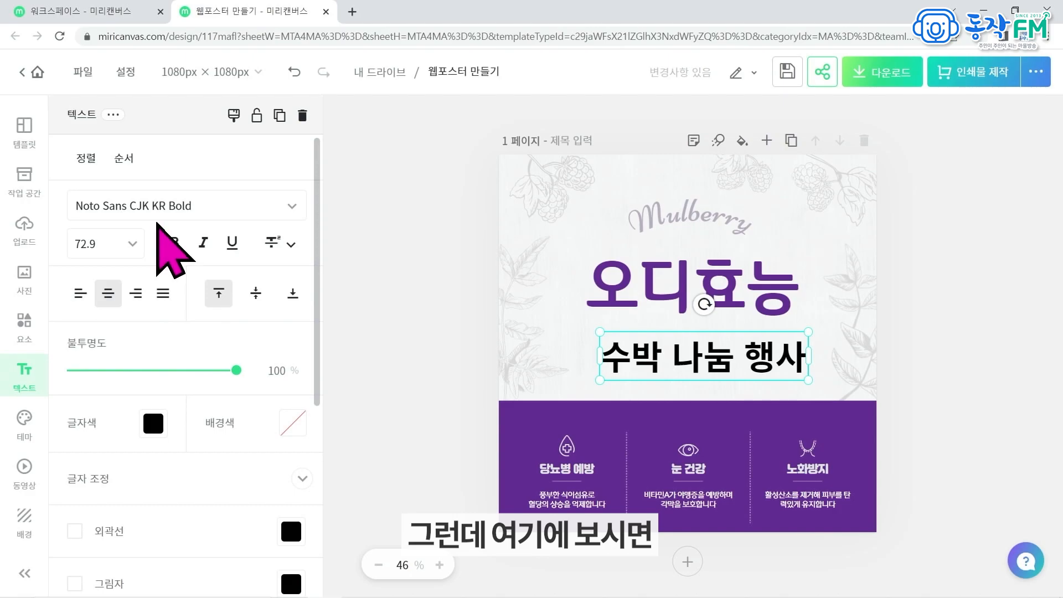
left_click(294, 209)
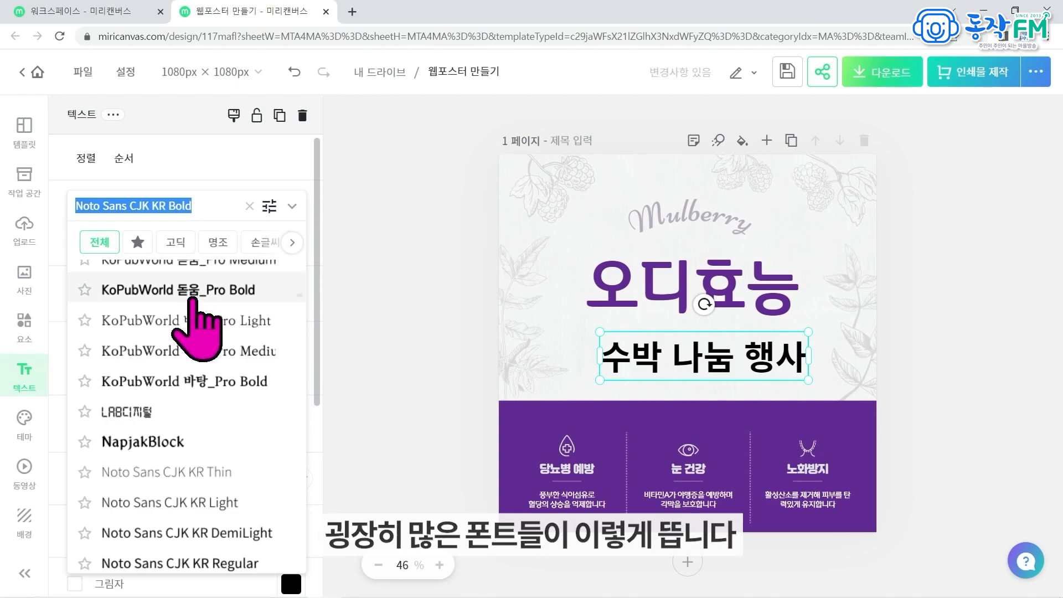
scroll(215, 345, "down", 5)
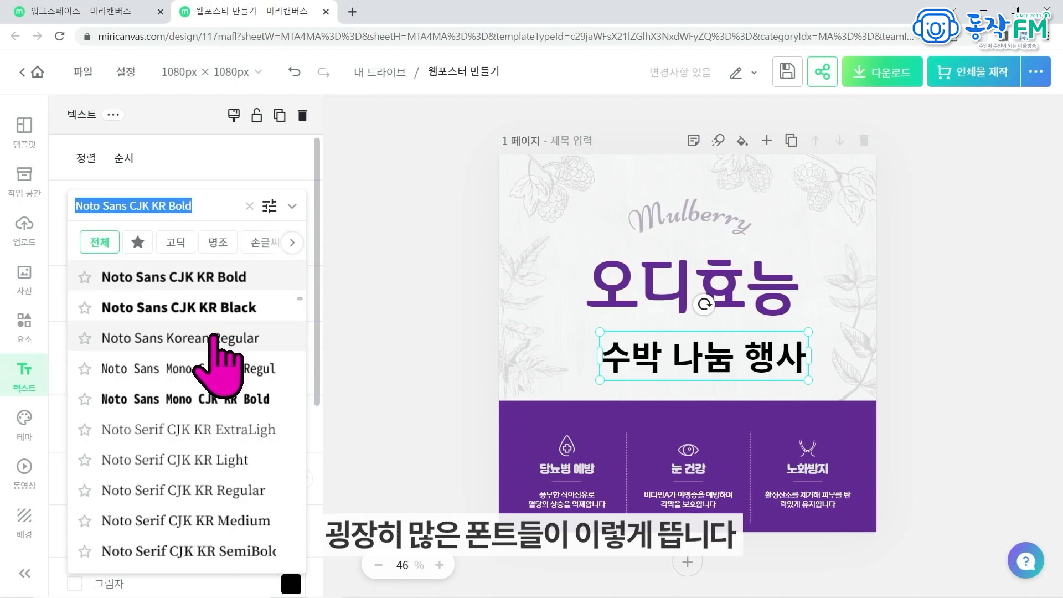
scroll(226, 345, "down", 5)
key("BackSpace")
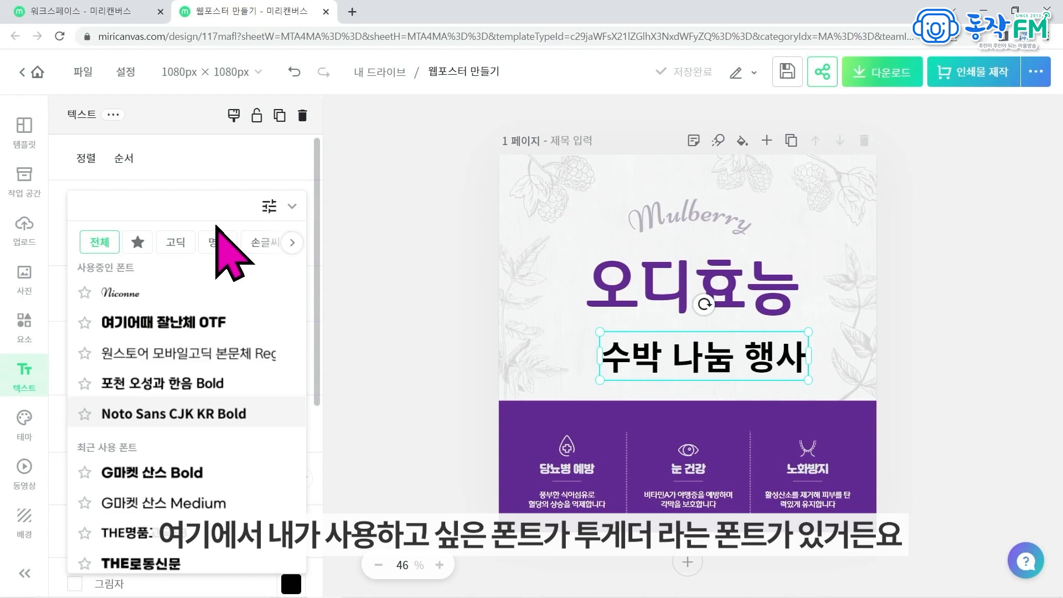
type("투게더")
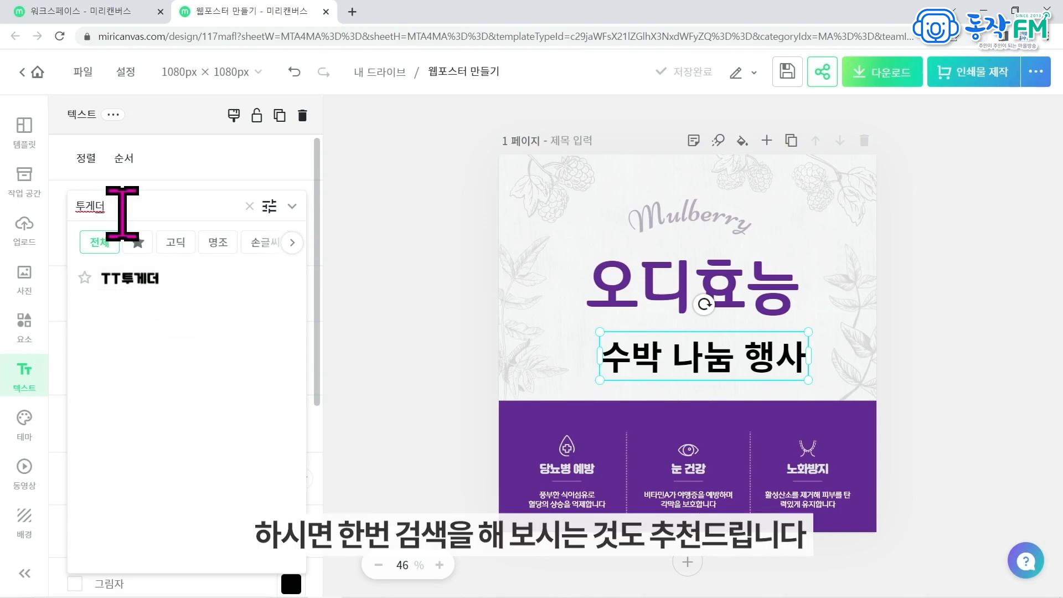
left_click(146, 280)
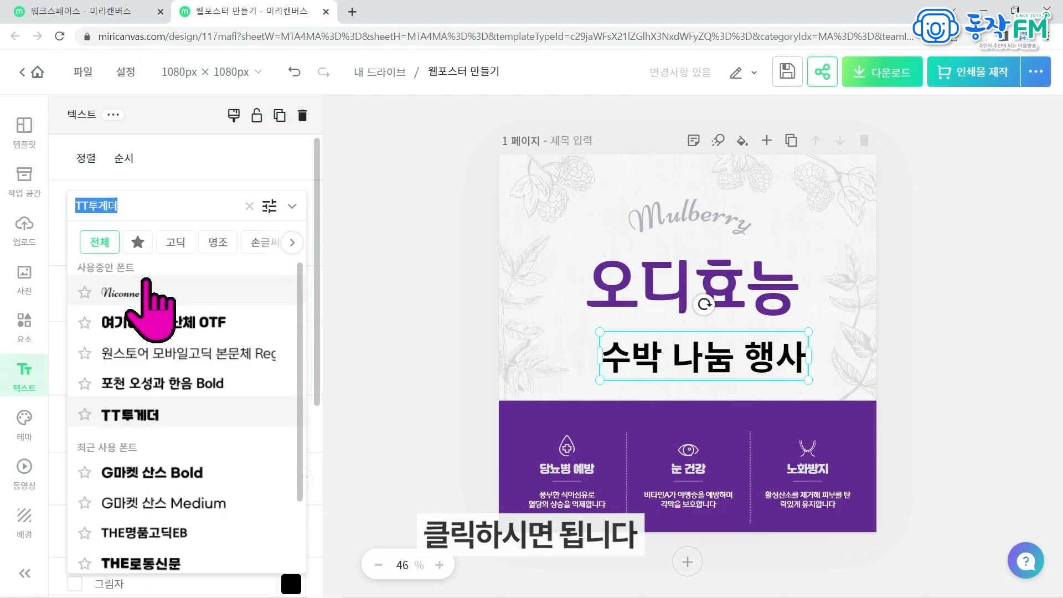
- Widen the 수박 나눔 행사 text box toward the left so the text fits on one line
double_click(737, 356)
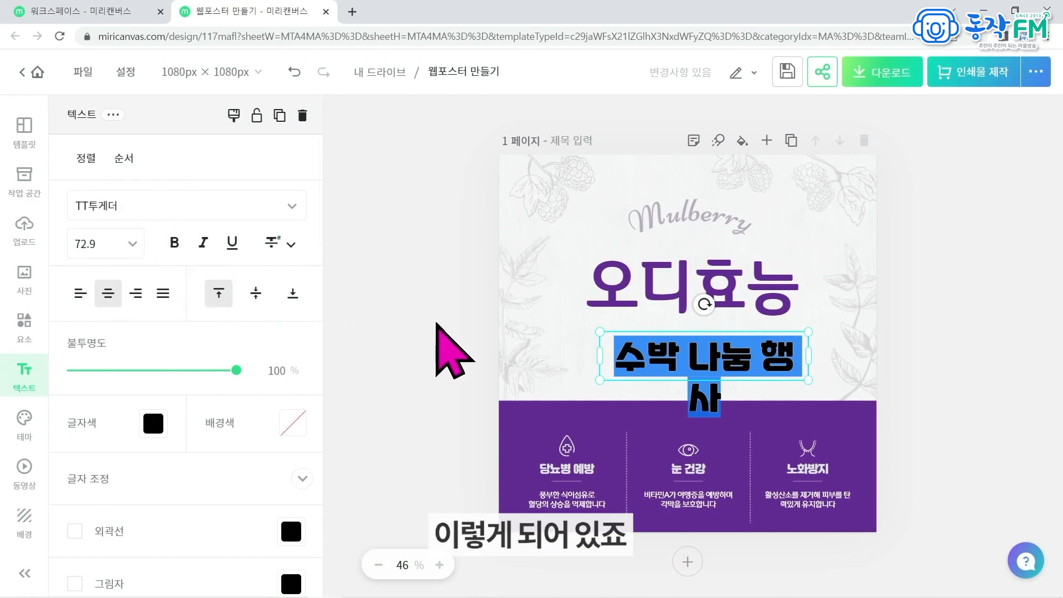
left_click(452, 352)
left_click(745, 357)
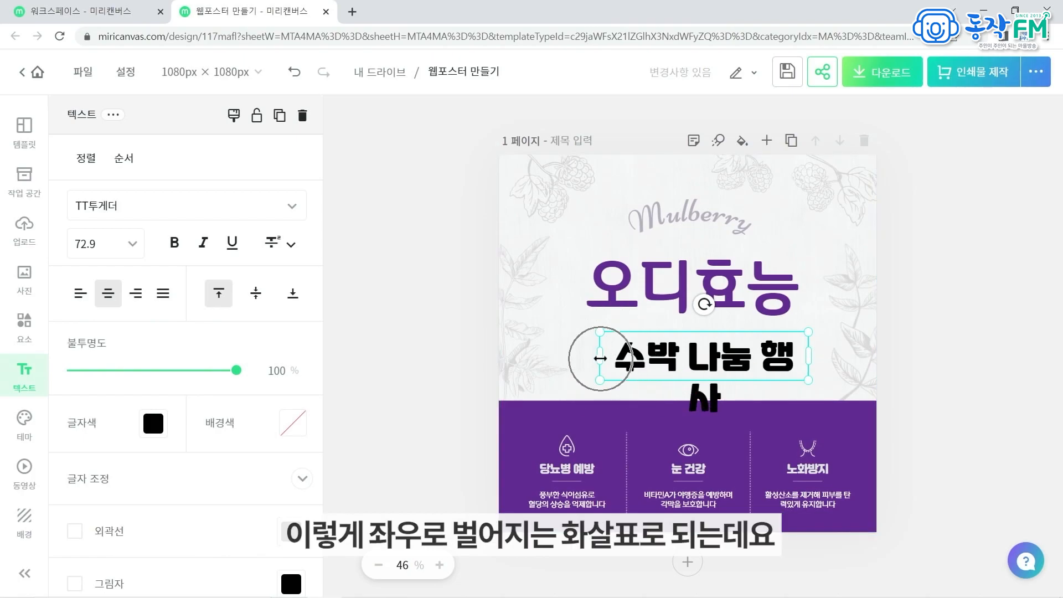
left_click_drag(600, 358, 573, 354)
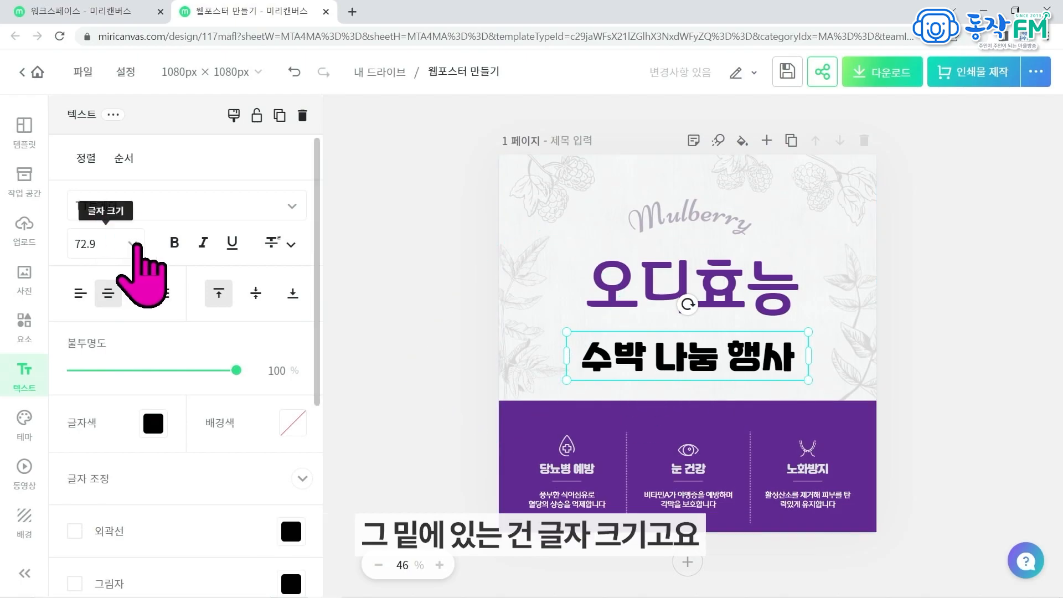
- Set the font size of the 수박 나눔 행사 text to 80
left_click(103, 244)
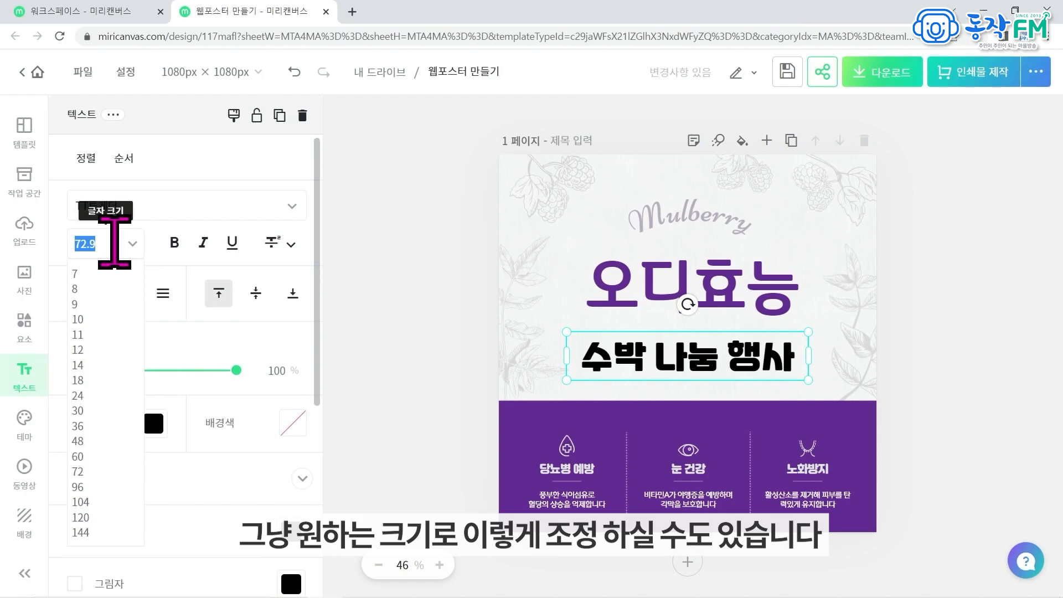
type("80")
key("Return")
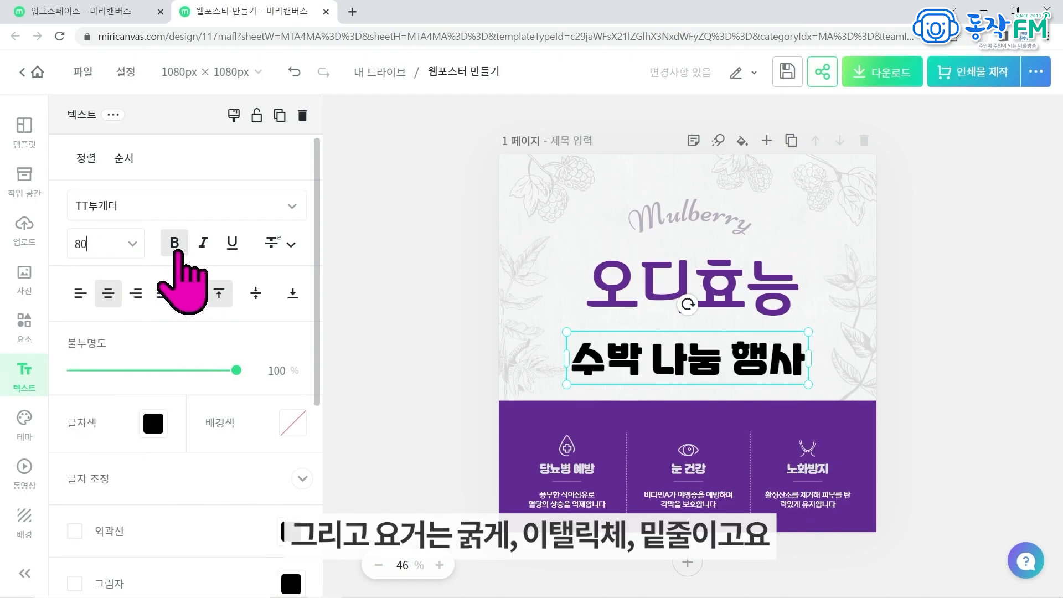
- Try underlining the 수박 나눔 행사 text and remove the underline again, keeping the opacity at 100%
left_click(232, 247)
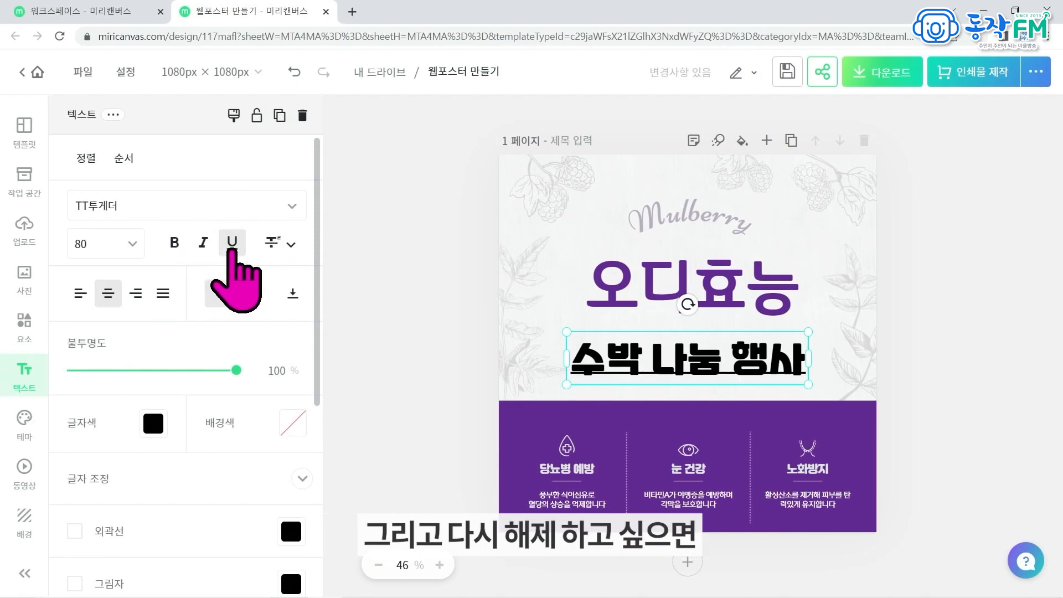
left_click(232, 243)
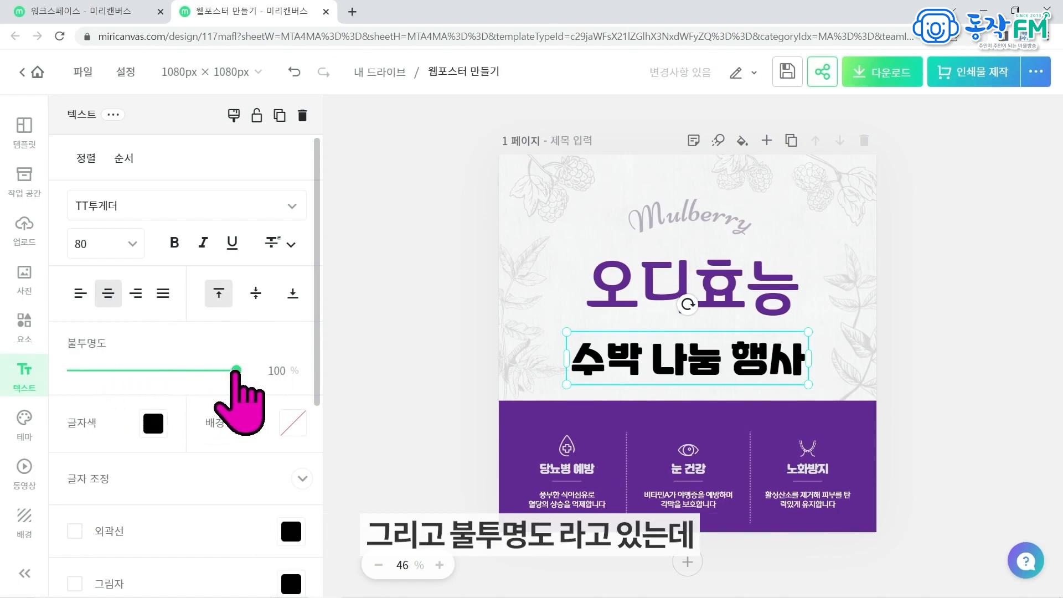
mouse_move(236, 370)
left_mouse_down()
mouse_move(140, 370)
mouse_move(236, 370)
left_mouse_up()
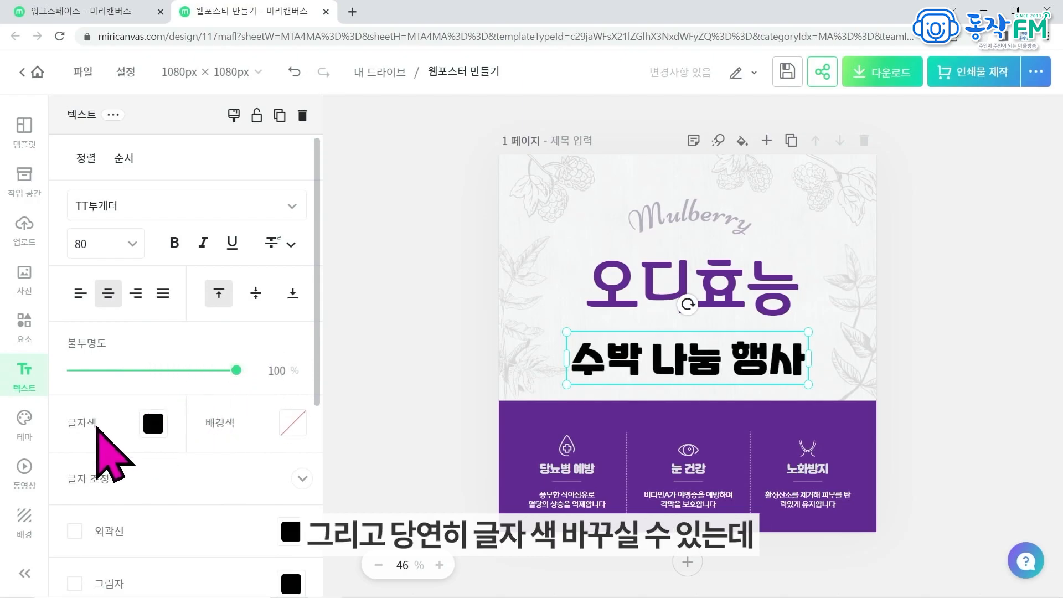
- Try custom purple shades such as #4D0A72 and #9628D2 as the colour of the 수박 나눔 행사 text
left_click(154, 424)
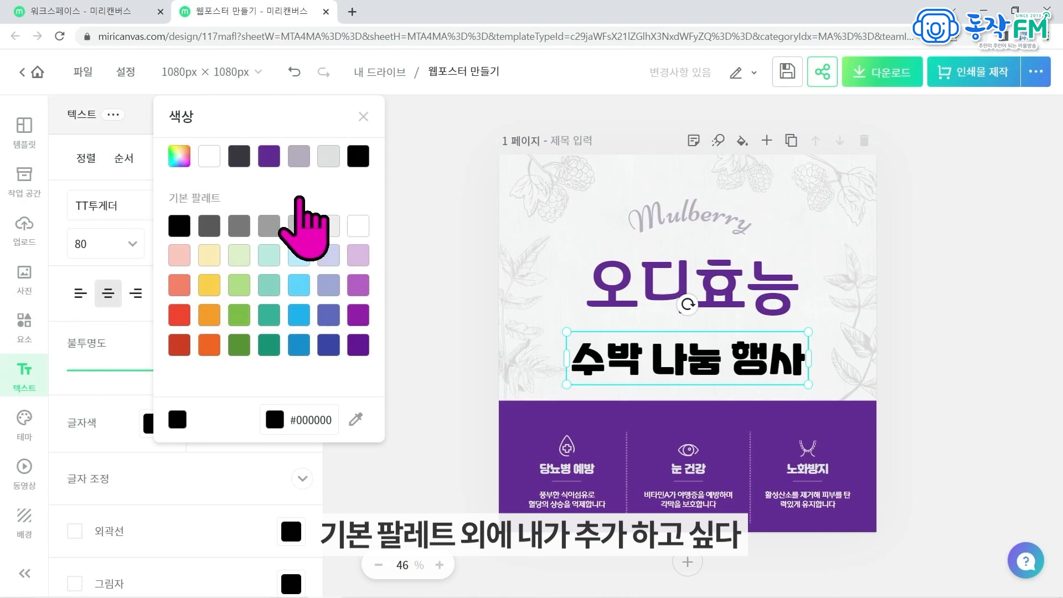
left_click(179, 158)
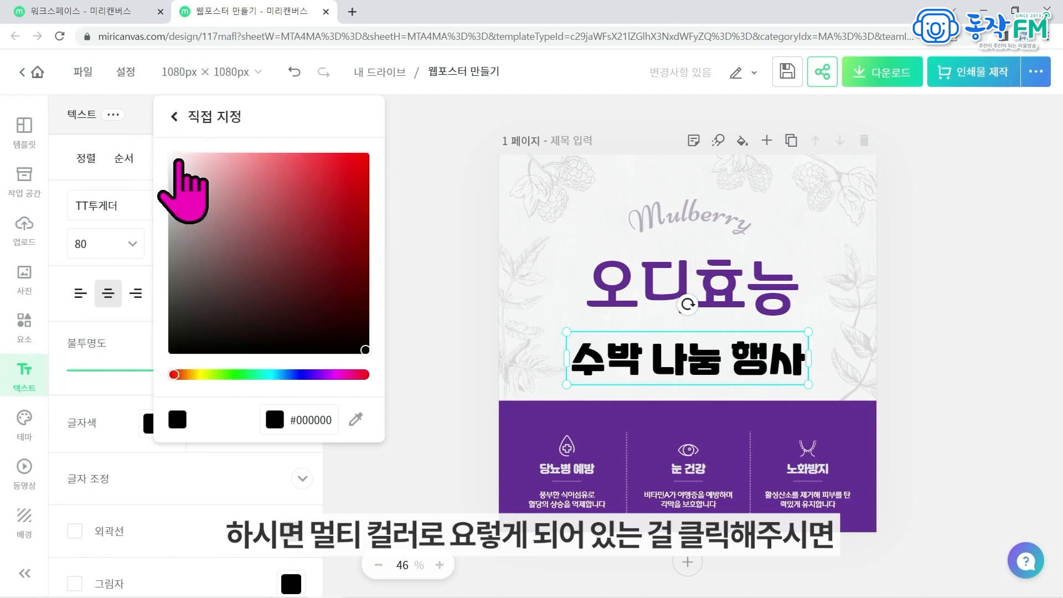
left_click(321, 375)
left_click_drag(314, 223, 349, 264)
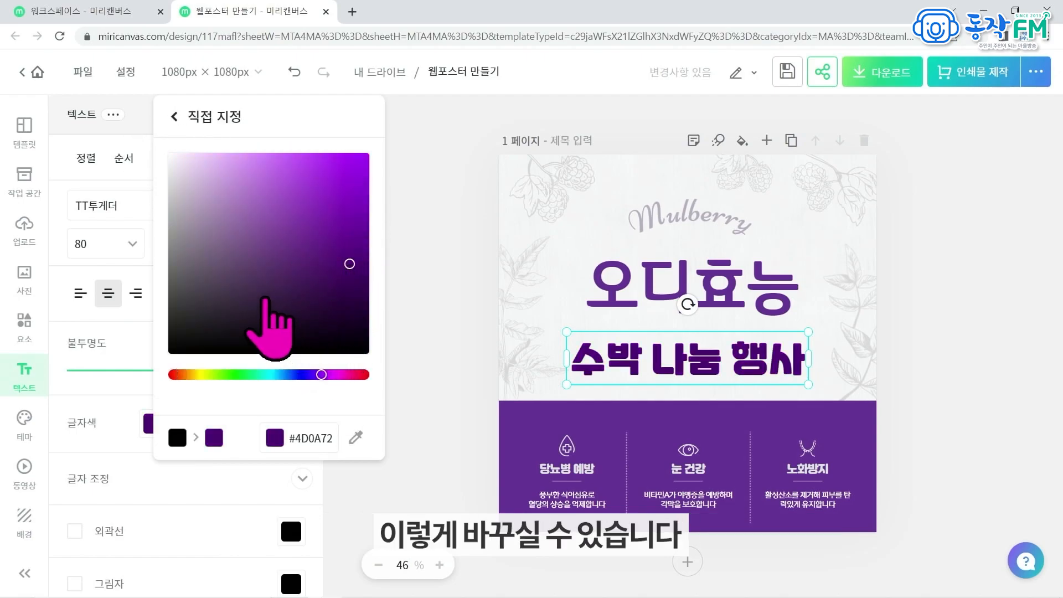
left_click(342, 185)
left_click_drag(347, 332, 268, 216)
left_click(329, 192)
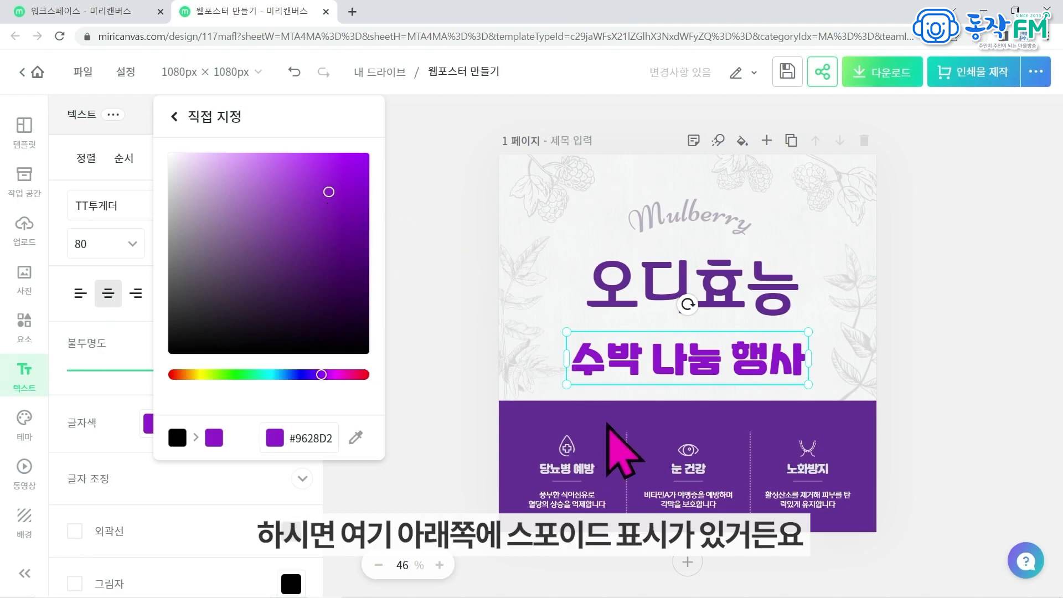
- Recolour the 수박 나눔 행사 text to #673697 by sampling the poster's purple band with the eyedropper
left_click(357, 436)
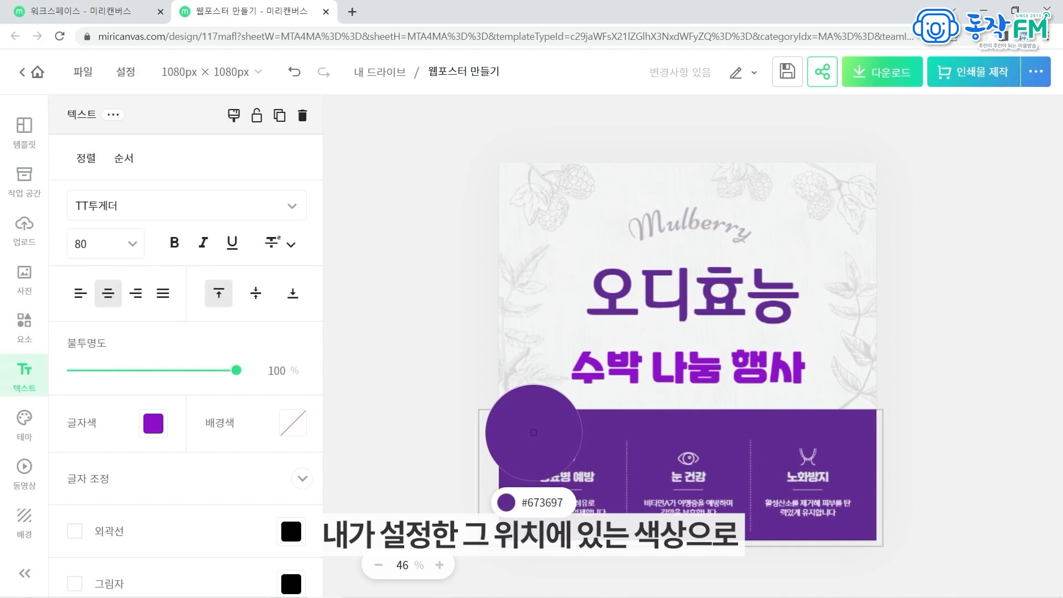
left_click(534, 432)
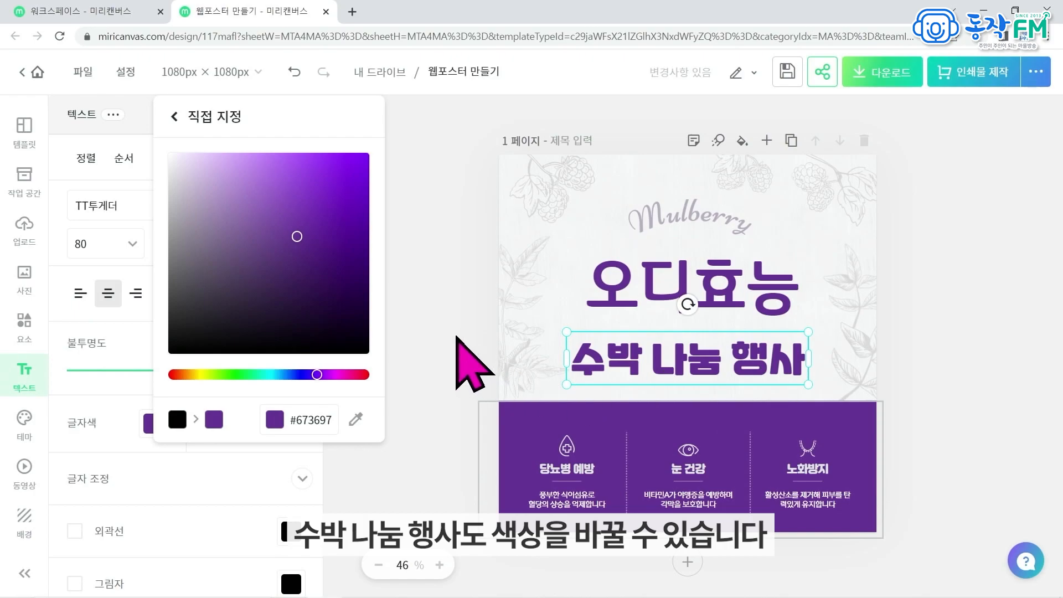
left_click(155, 424)
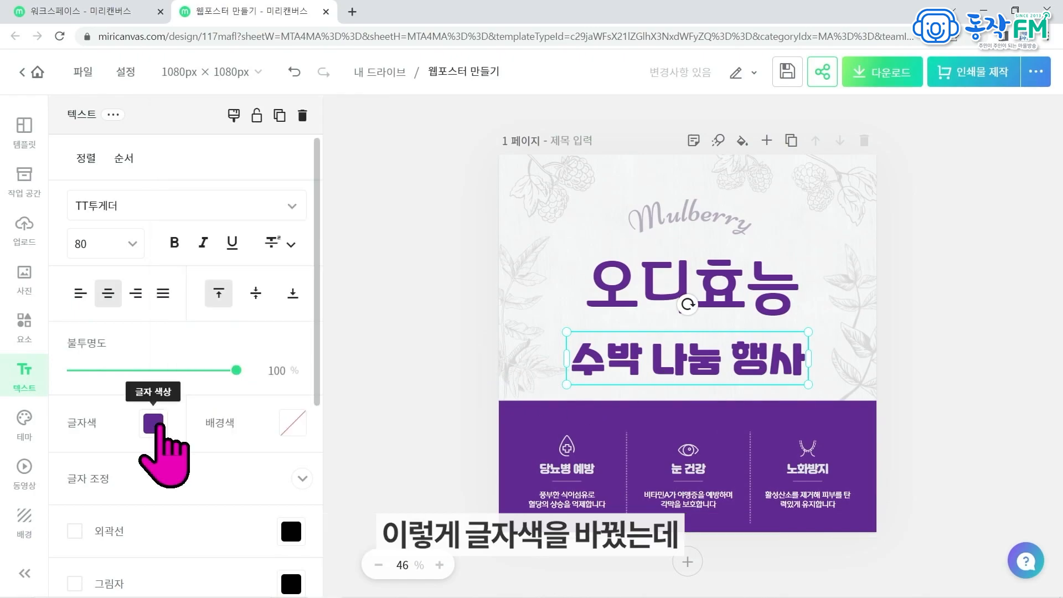
- Try several background colours behind the 수박 나눔 행사 text, including blue #18A8F1, lilac #E0BFE6, green #568A35 and teal #82CBC4
left_click(294, 426)
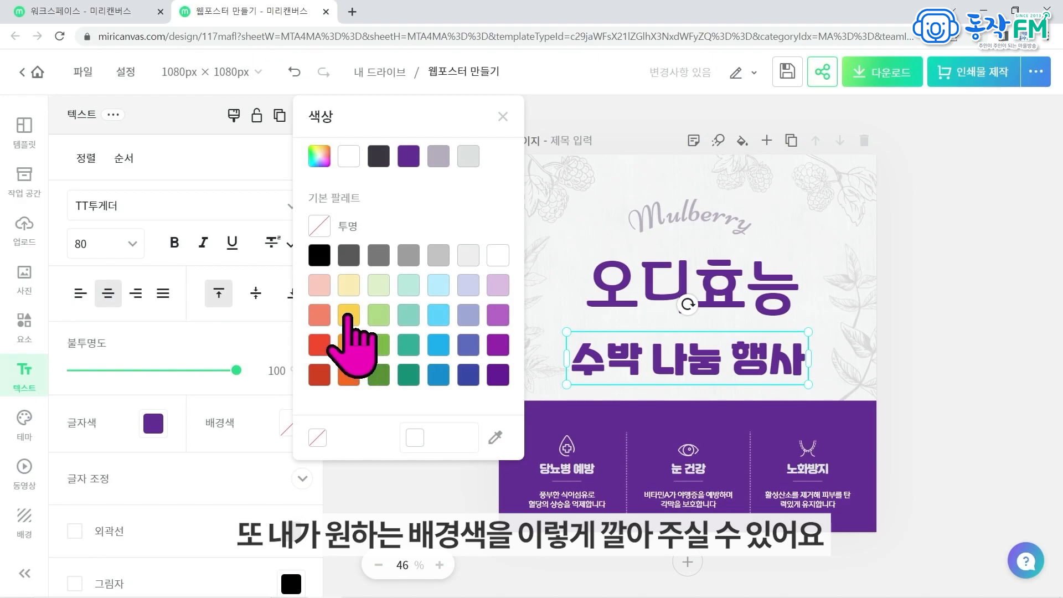
left_click(347, 314)
left_click(438, 343)
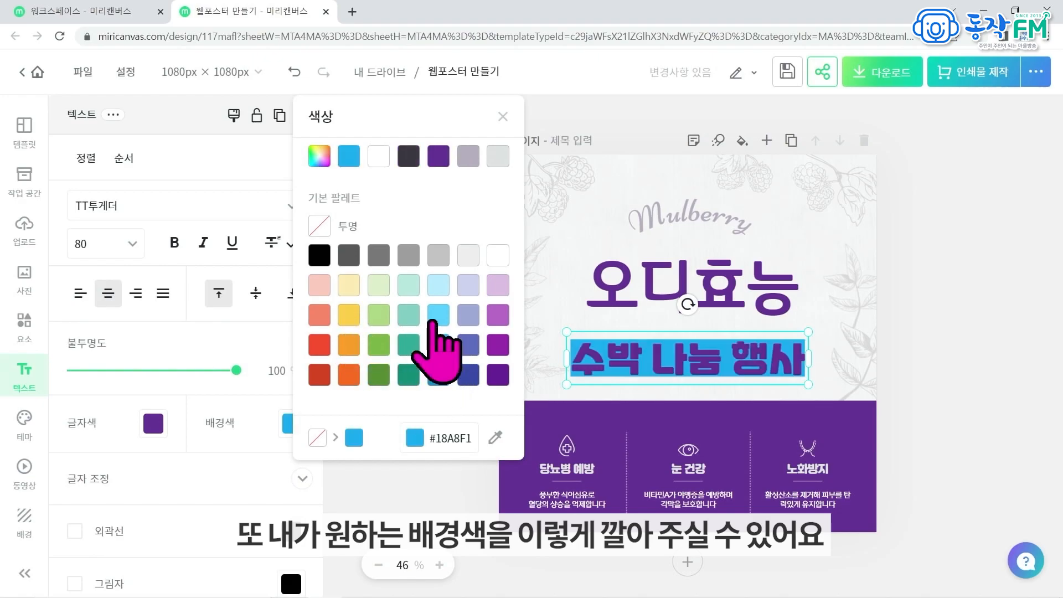
left_click(497, 285)
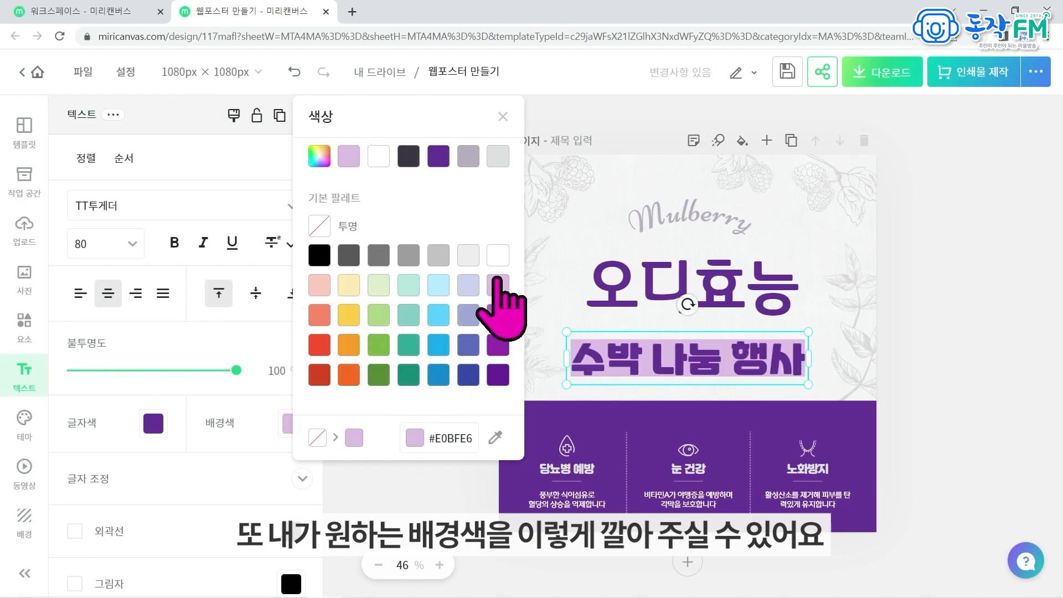
left_click(443, 284)
left_click(383, 284)
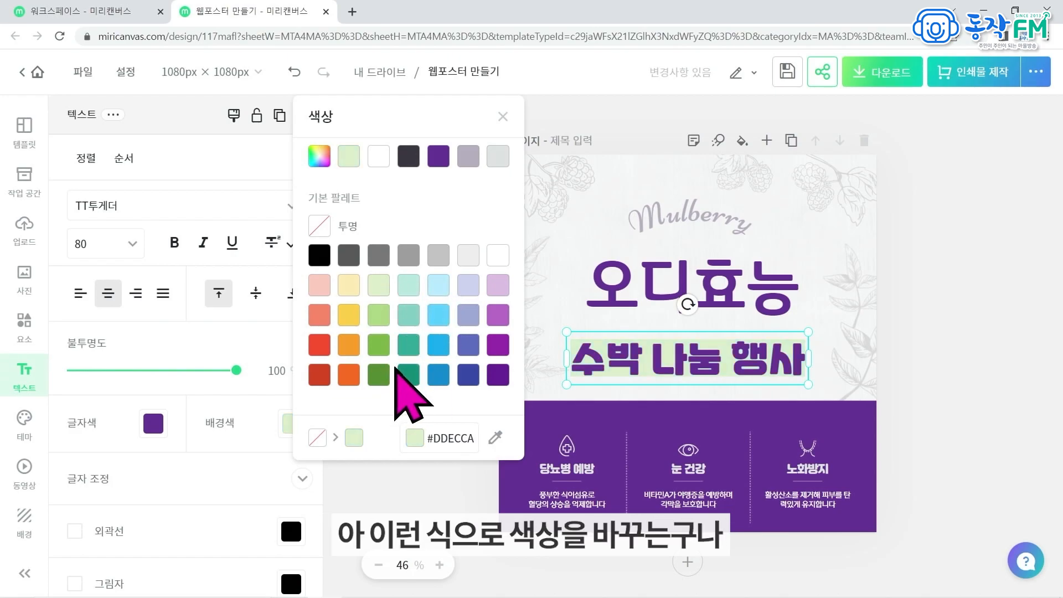
left_click(379, 375)
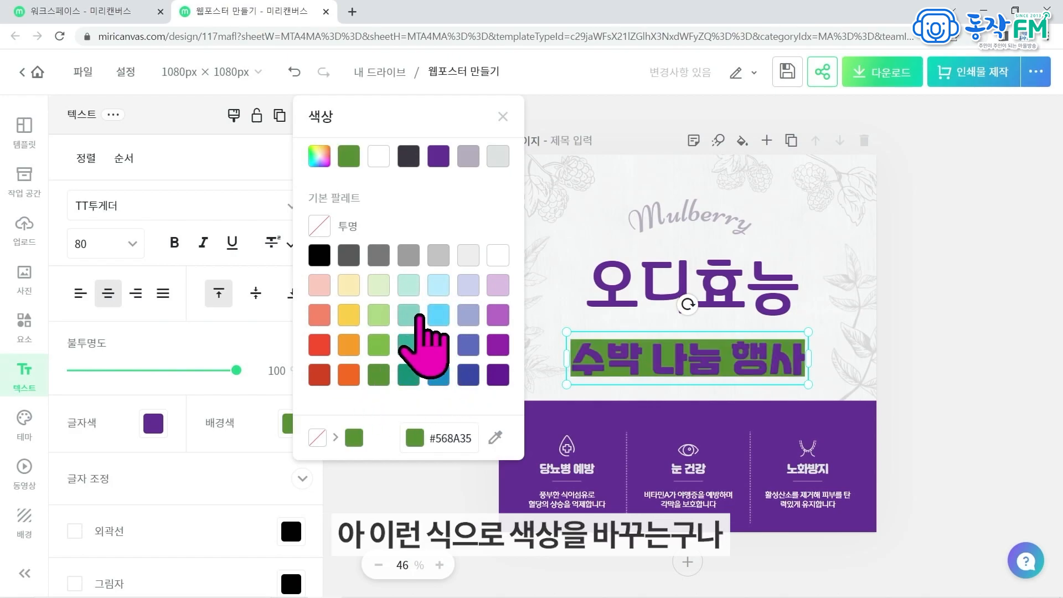
left_click(414, 315)
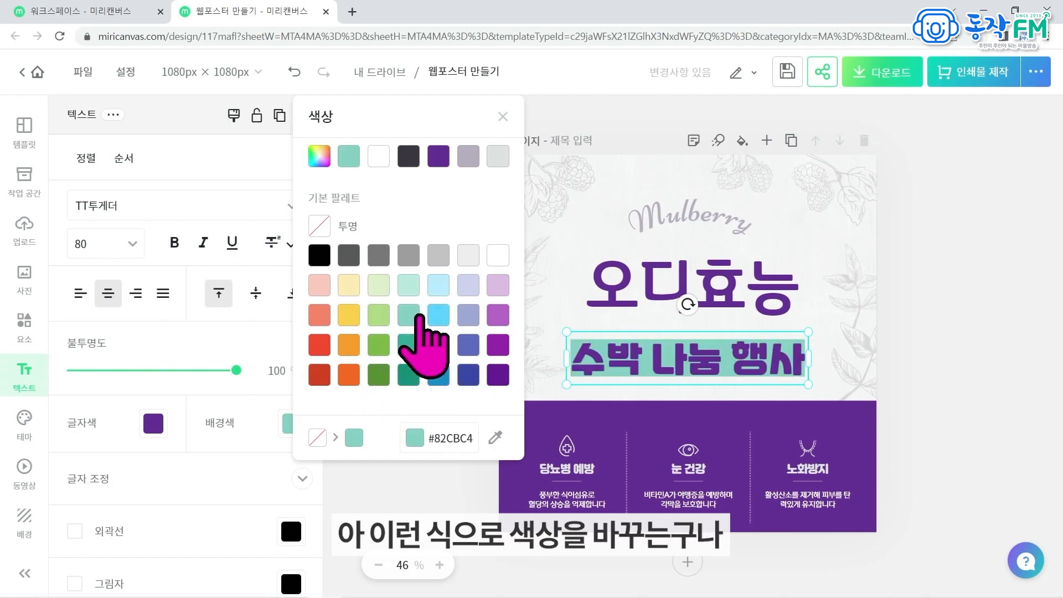
left_click(502, 116)
scroll(306, 279, "down", 3)
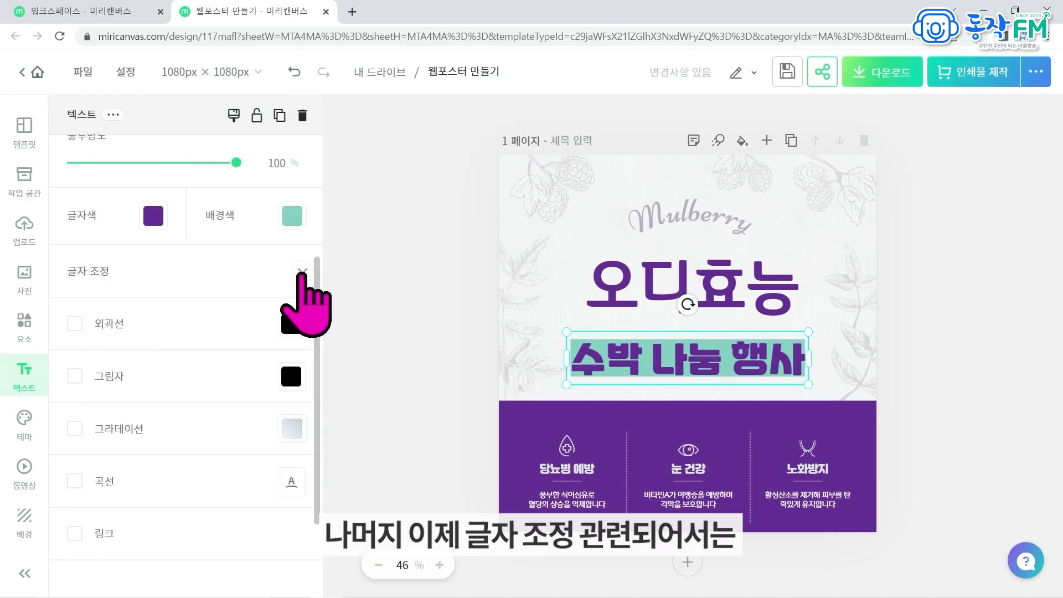
scroll(208, 386, "down", 2)
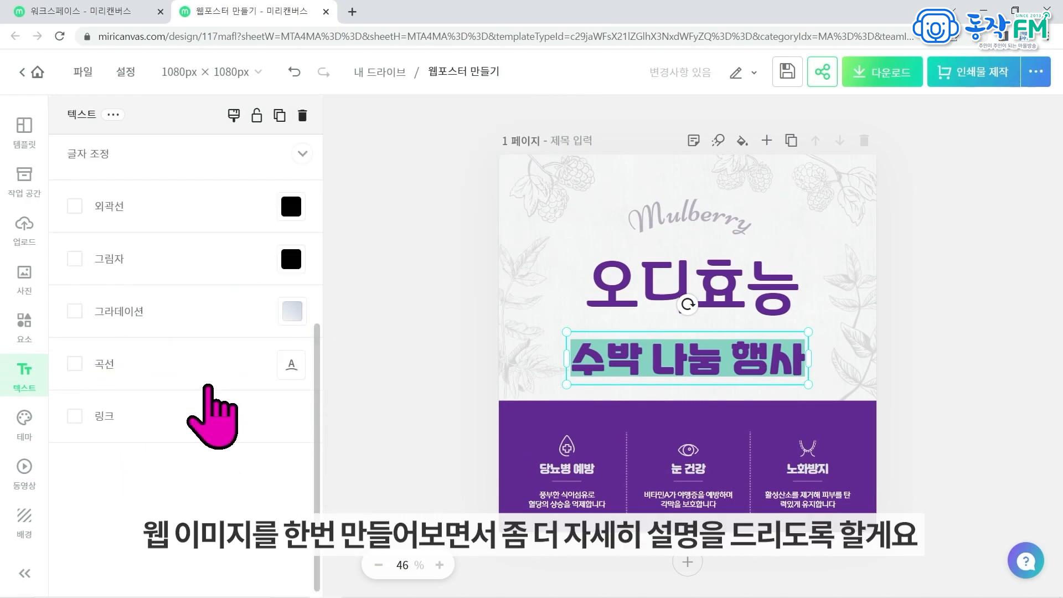
scroll(208, 387, "up", 2)
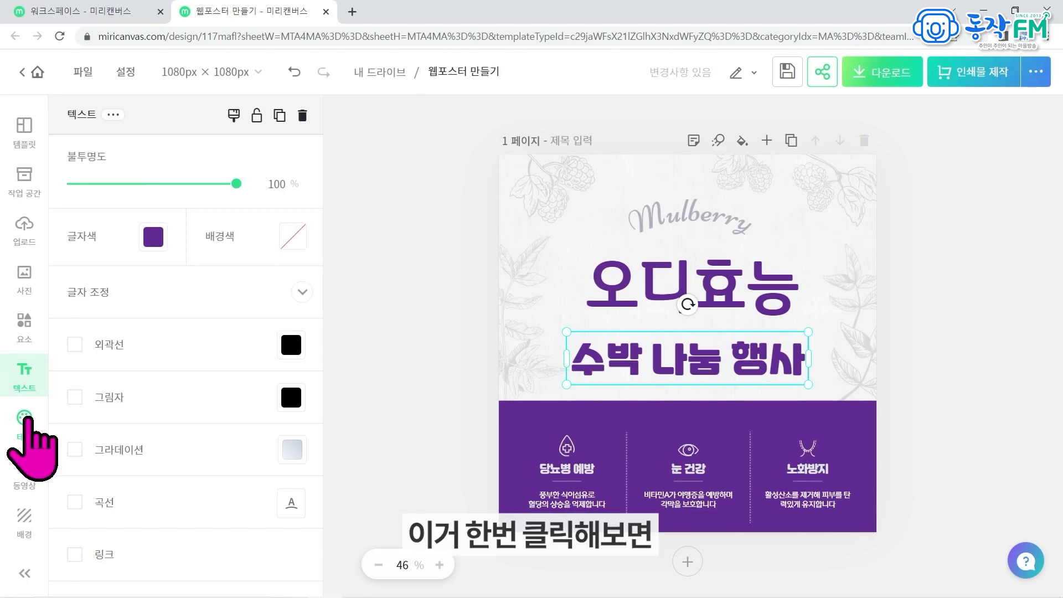
- Browse the preset theme colours and try the navy, pink and yellow combination on the whole poster
left_click(28, 420)
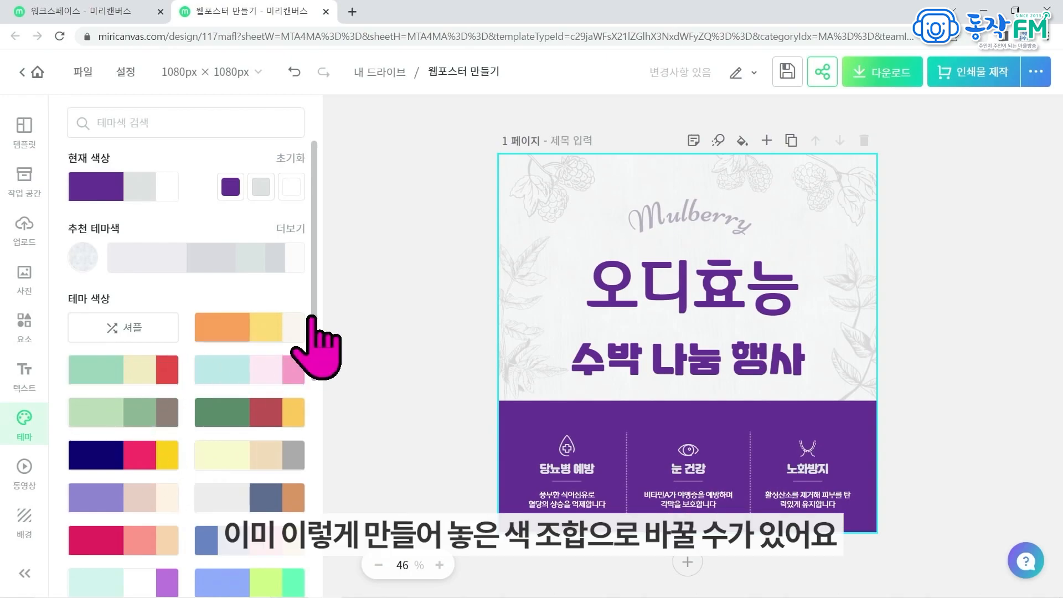
left_click_drag(314, 325, 316, 395)
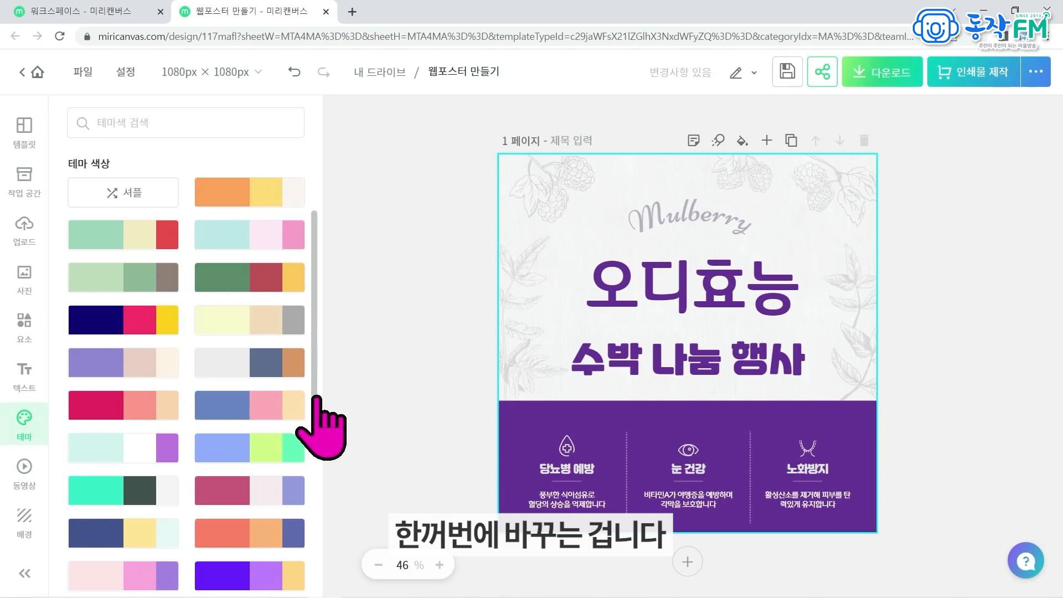
scroll(314, 397, "down", 1)
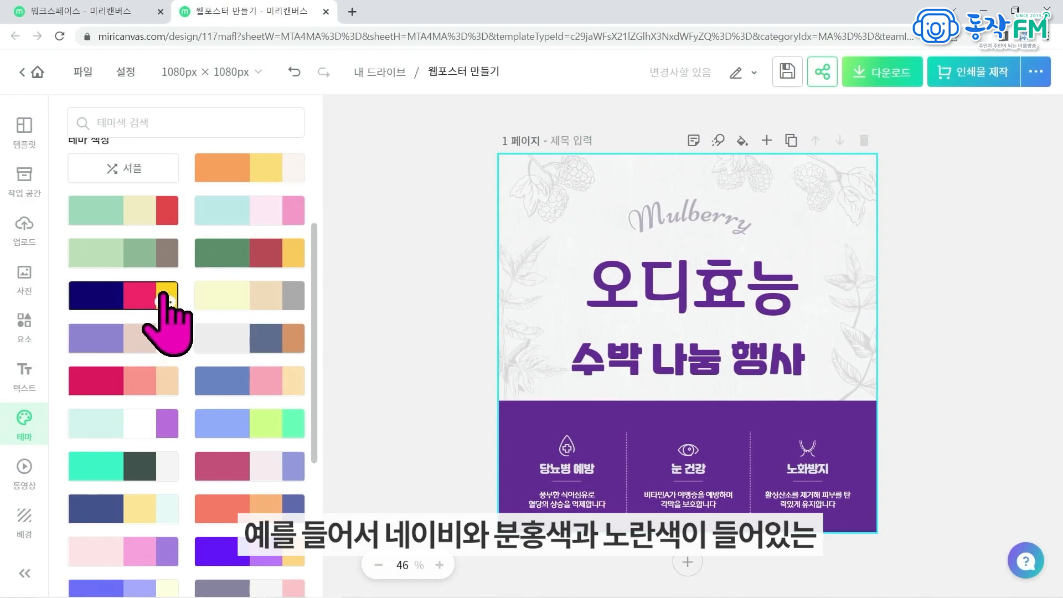
left_click(113, 294)
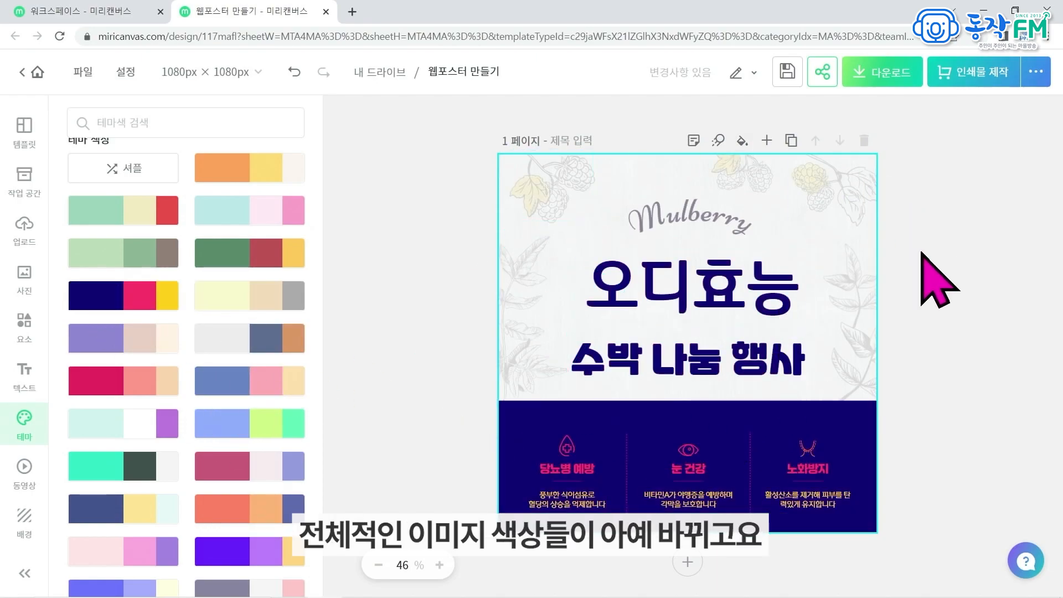
- Try other theme colour combinations on the poster, including blue with lime and mint, rose with lavender, and coral with orange
left_click(256, 341)
left_click(245, 422)
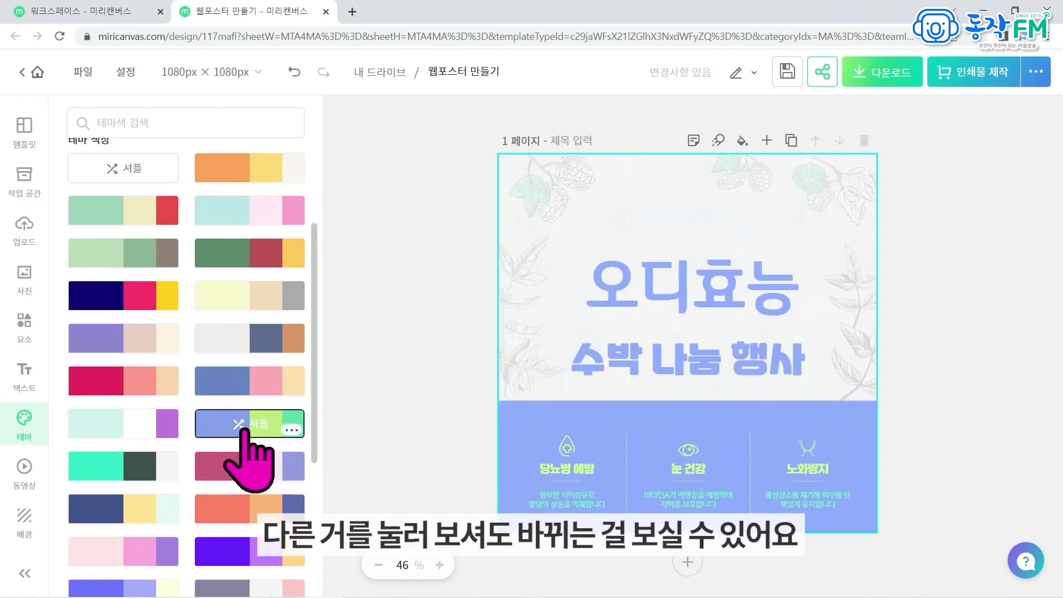
left_click(244, 470)
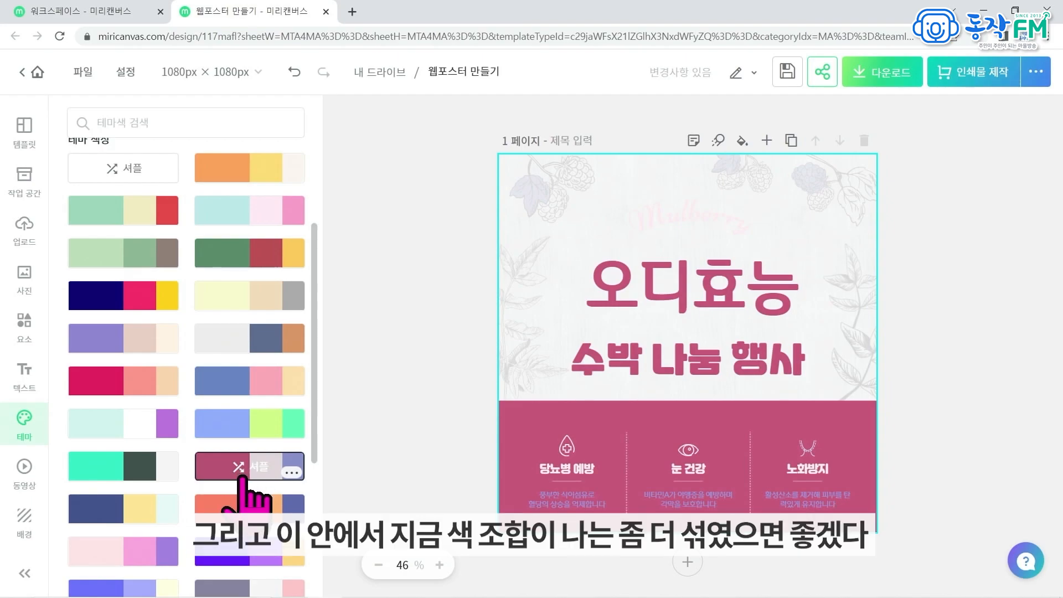
left_click(244, 510)
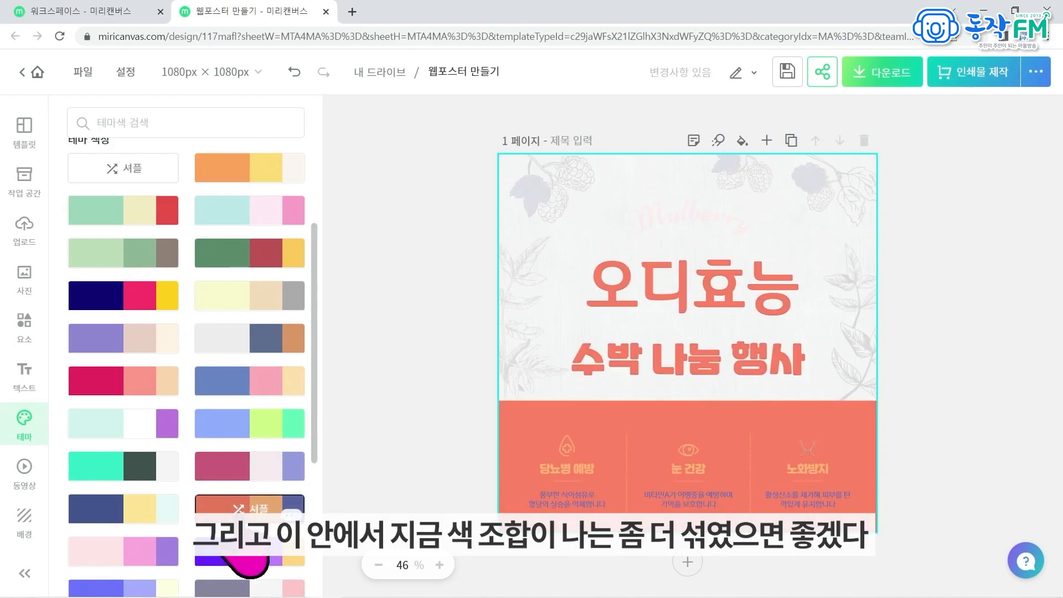
- Apply the rose, pale pink and lavender theme colours to the poster and shuffle them so lavender becomes the main colour
left_click(242, 474)
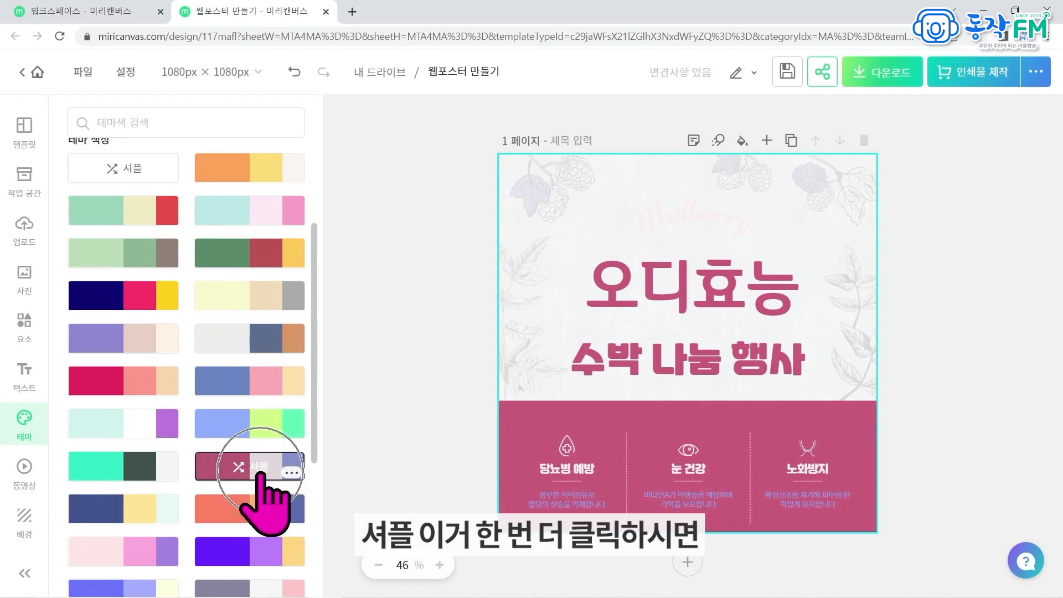
left_click(259, 470)
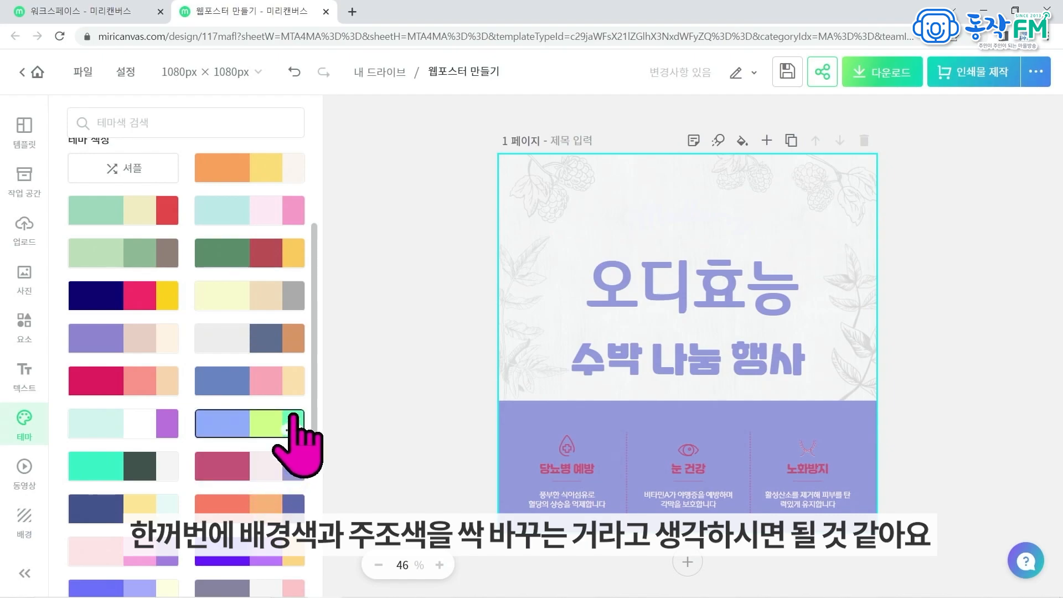
- Browse the stock video categories and the photo background categories available for the poster
left_click(24, 437)
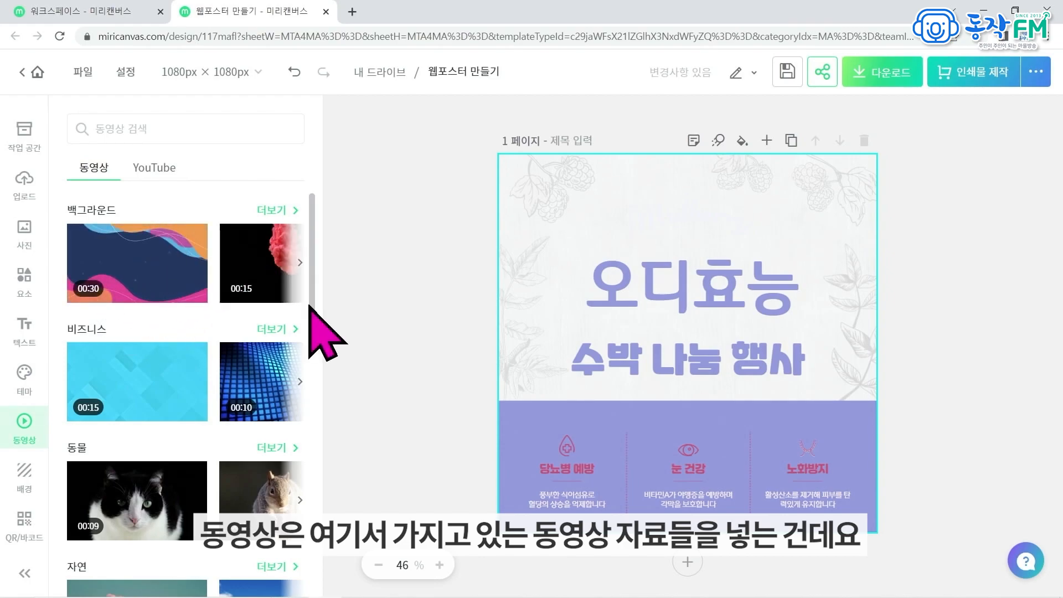
scroll(315, 332, "down", 5)
left_click_drag(321, 407, 338, 228)
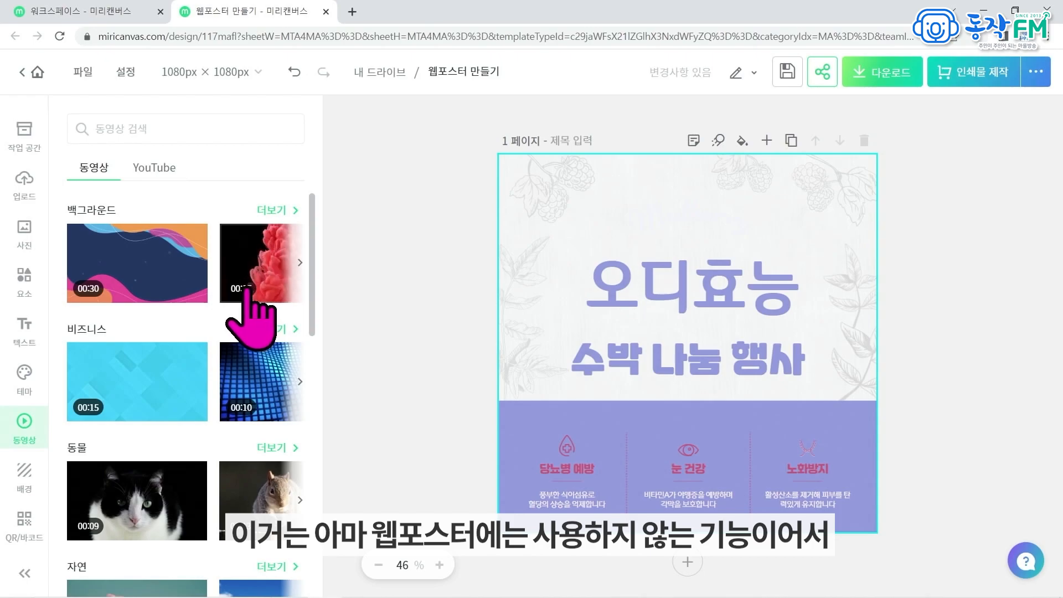
left_click(33, 479)
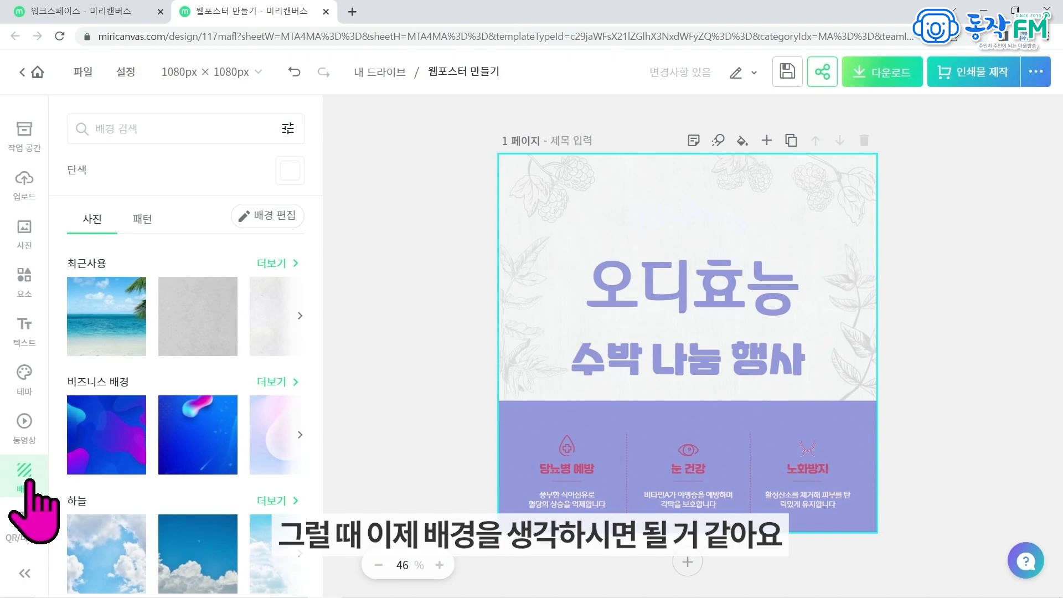
scroll(213, 396, "down", 1)
scroll(214, 396, "down", 5)
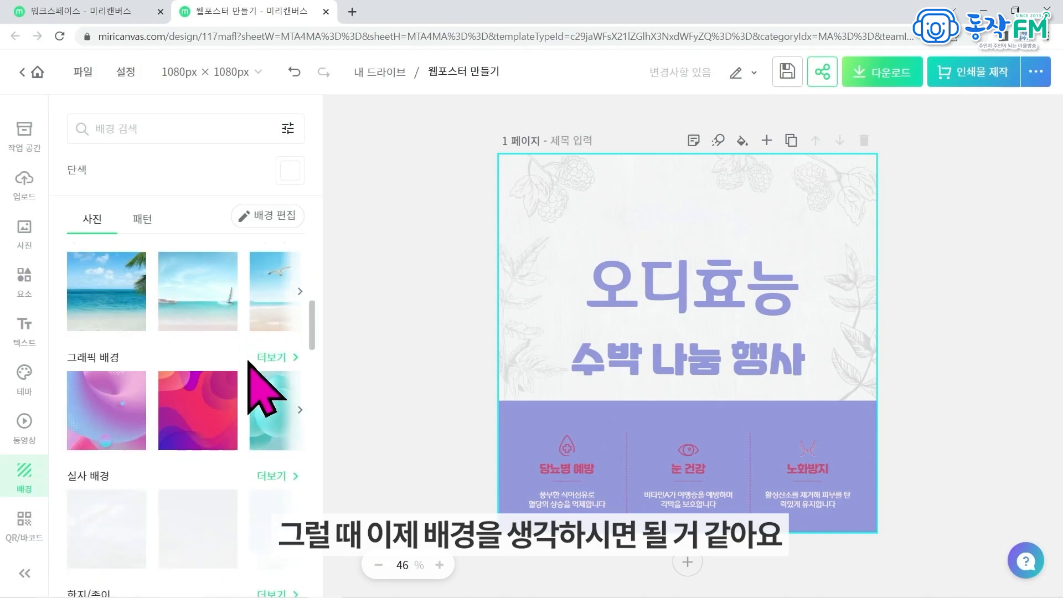
scroll(205, 360, "down", 4)
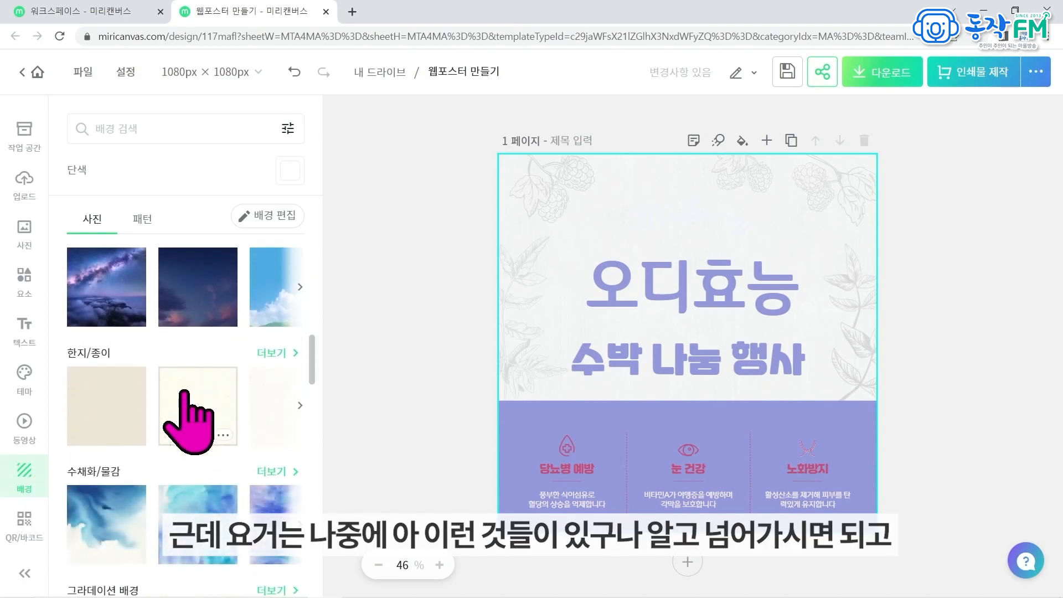
scroll(194, 438, "down", 5)
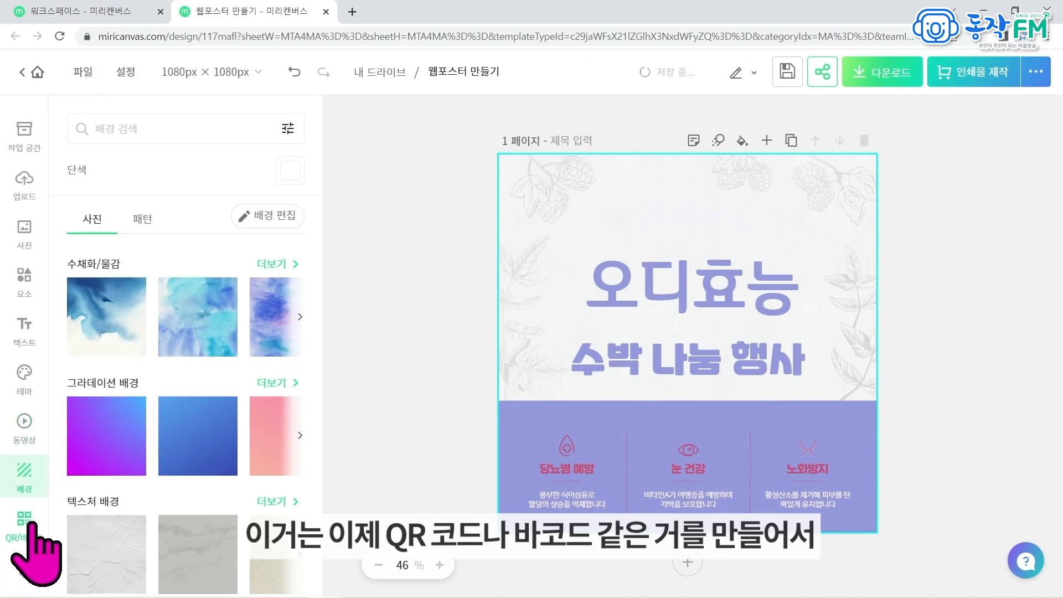
- Open the QR code and barcode options
left_click(24, 522)
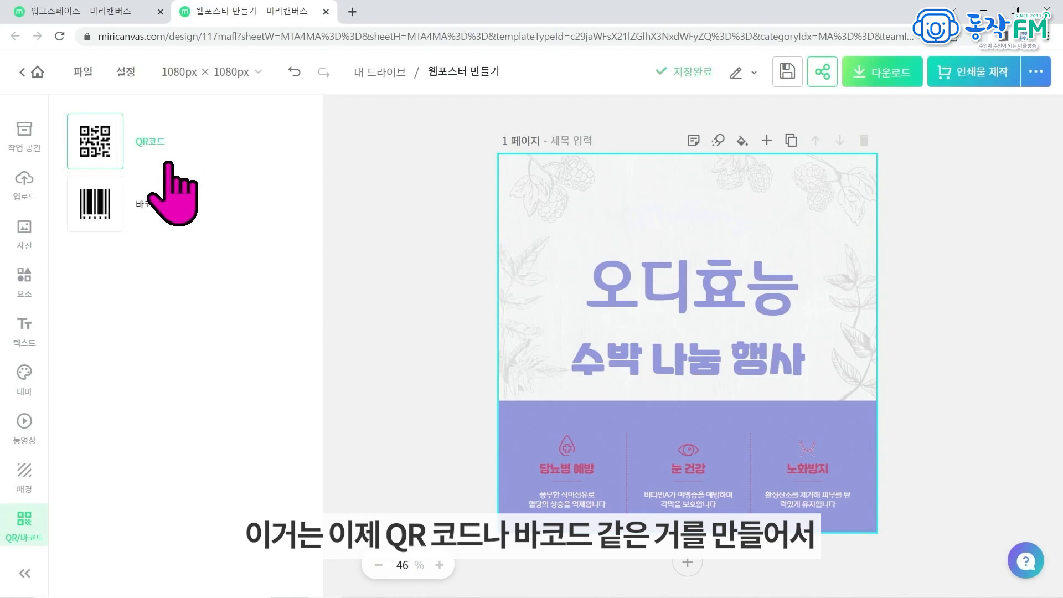